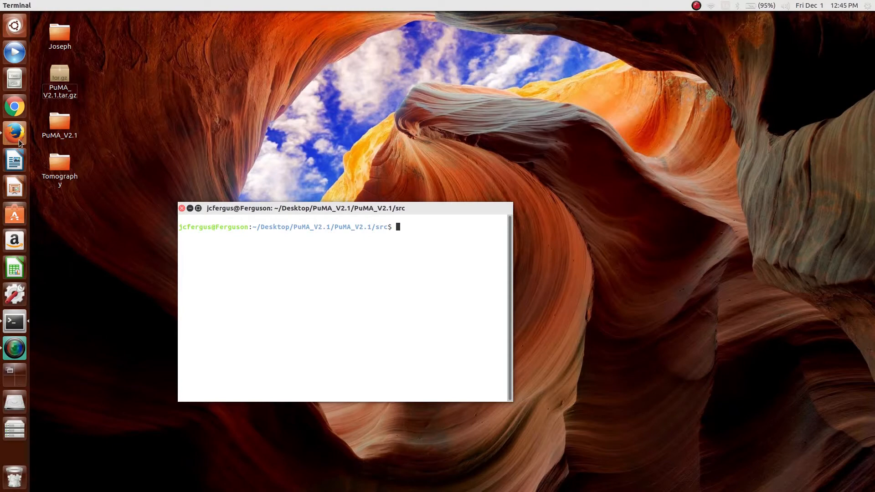
Switch to Firefox, search Google for "fiji image" and open the Fiji website at fiji.sc
left_click(16, 135)
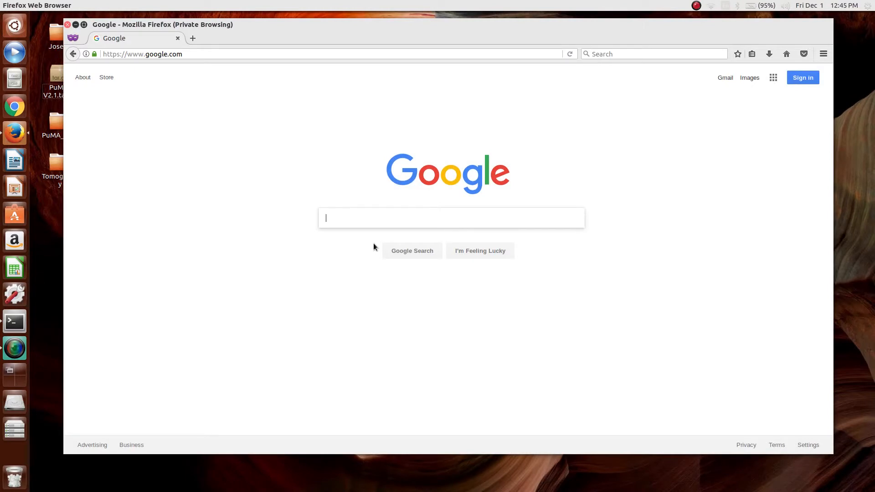
type("fiji imag")
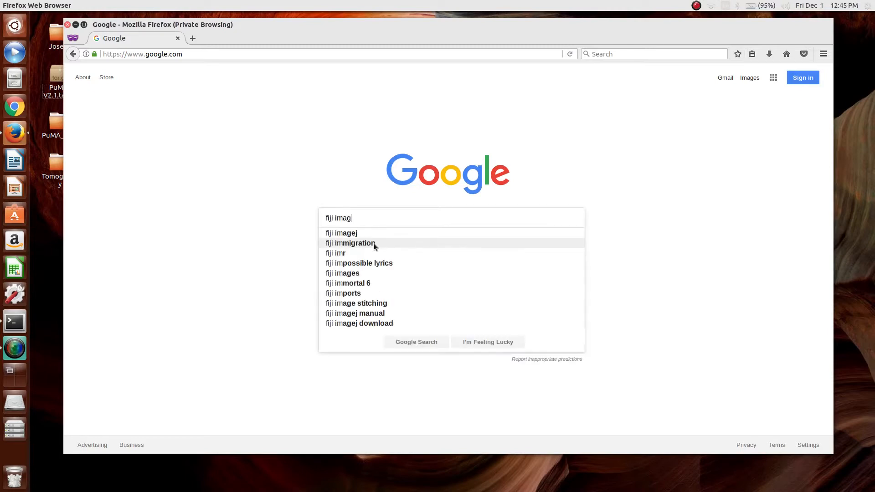
type("e")
key("Return")
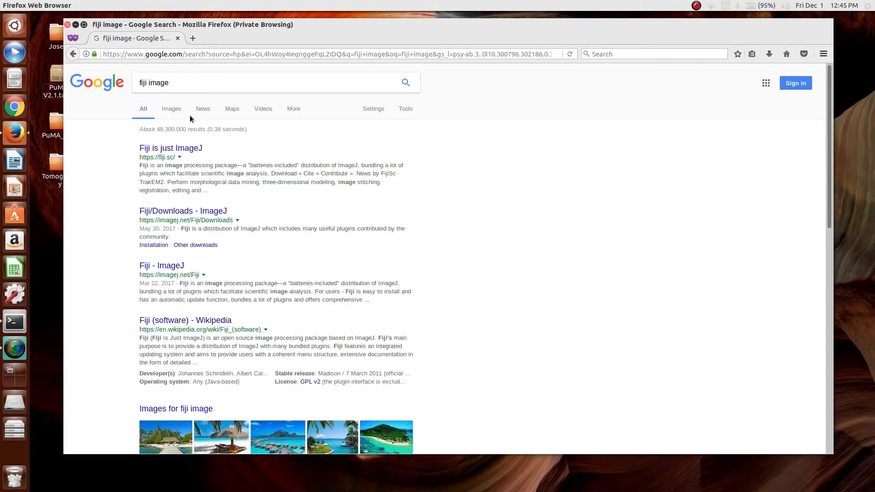
scroll(219, 447, "down", 2)
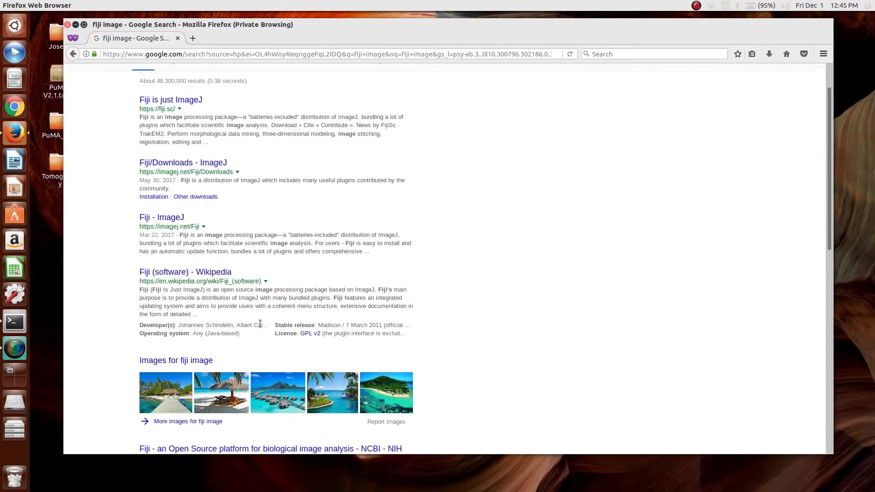
scroll(191, 148, "up", 2)
left_click(168, 151)
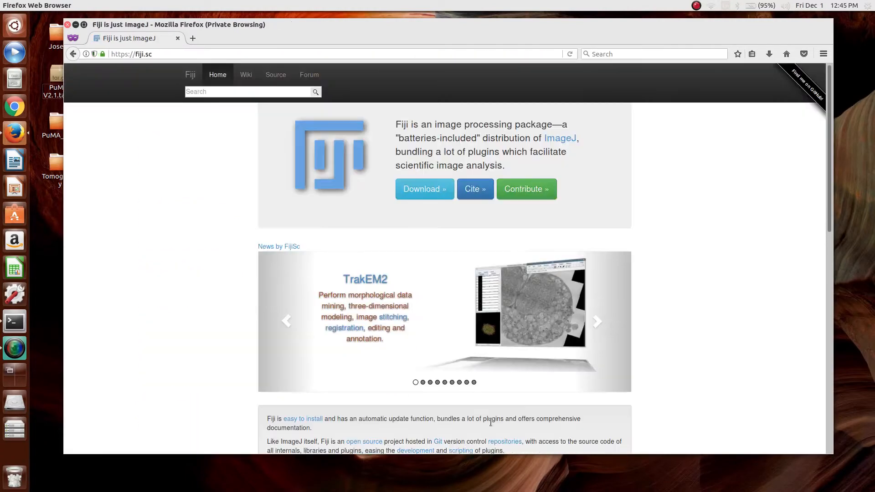
Download the 64-bit Linux version of Fiji, save fiji-linux64.zip and check the download's progress
left_click(431, 191)
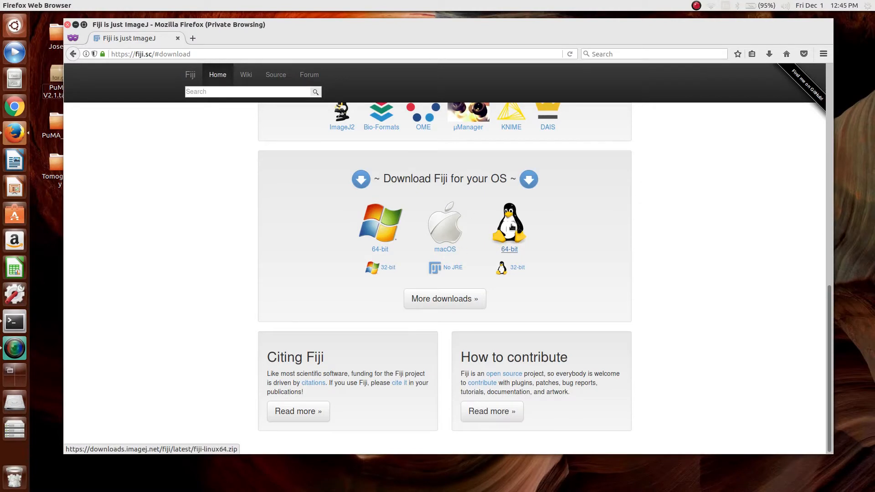
left_click(512, 227)
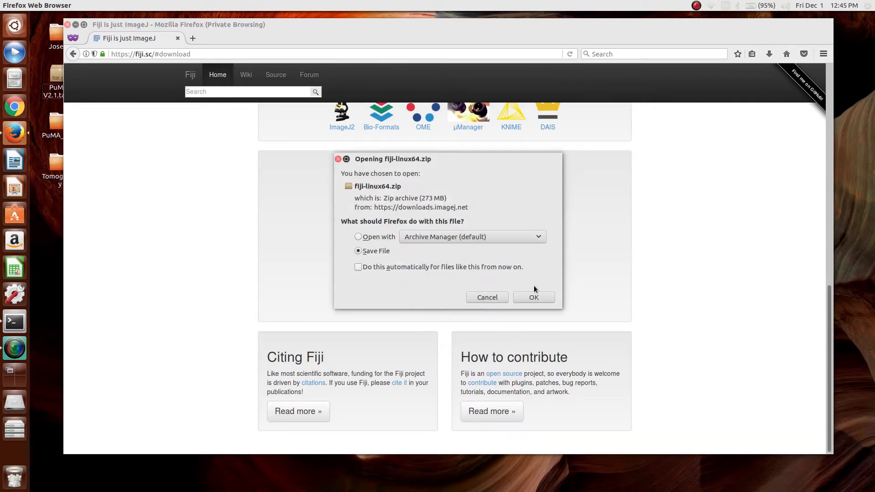
left_click(541, 296)
left_click(770, 54)
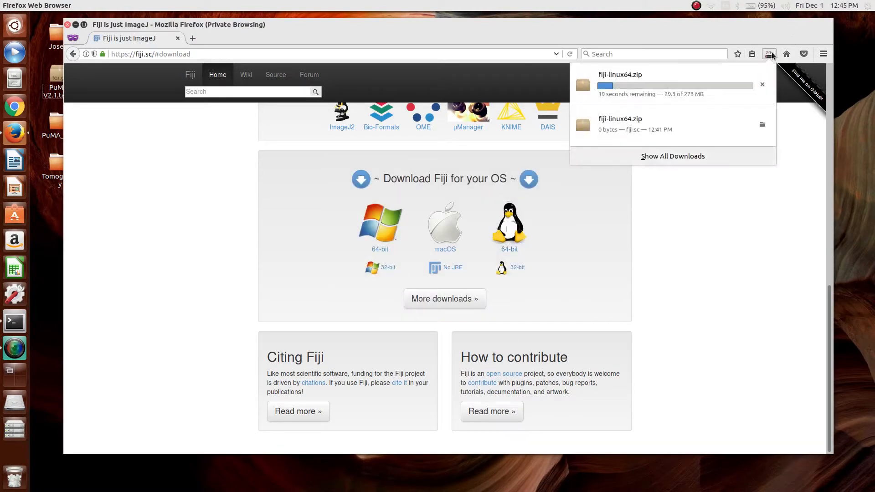
left_click(389, 31)
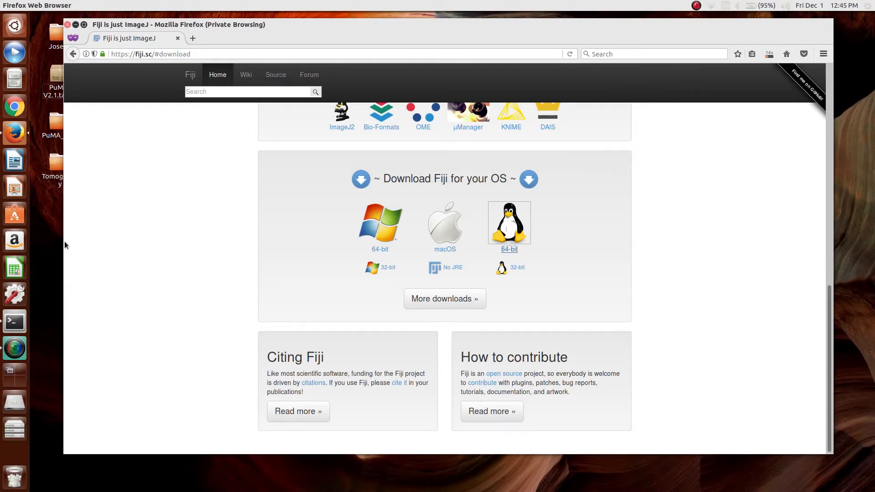
Uncover the desktop beside the browser and move the downloaded fiji-linux64.zip from the Downloads folder to the desktop
left_click_drag(64, 243, 166, 242)
left_click_drag(692, 31, 728, 36)
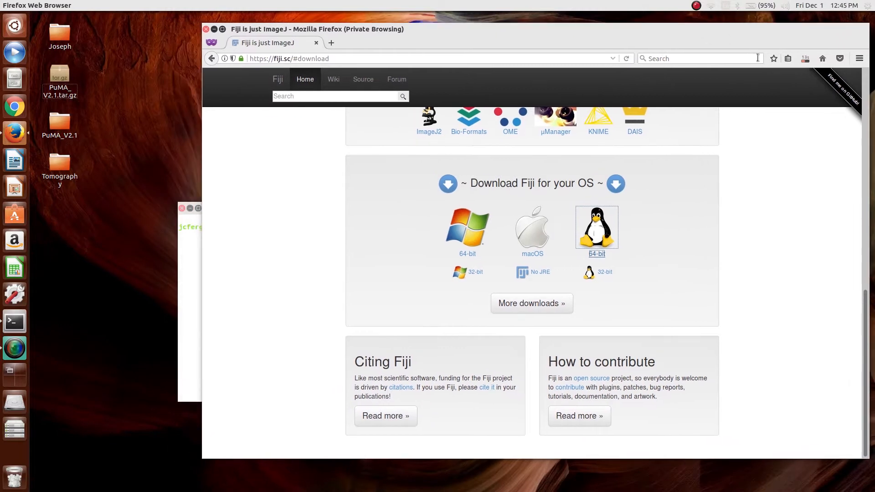
left_click(806, 59)
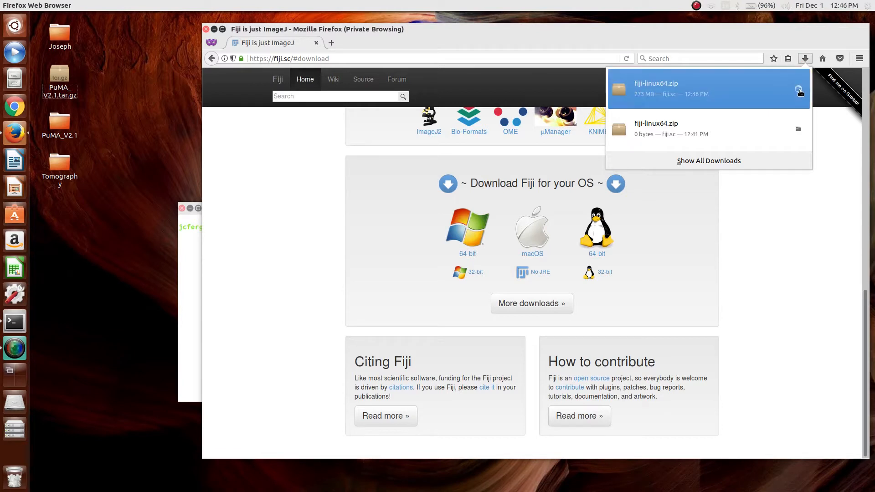
left_click(799, 90)
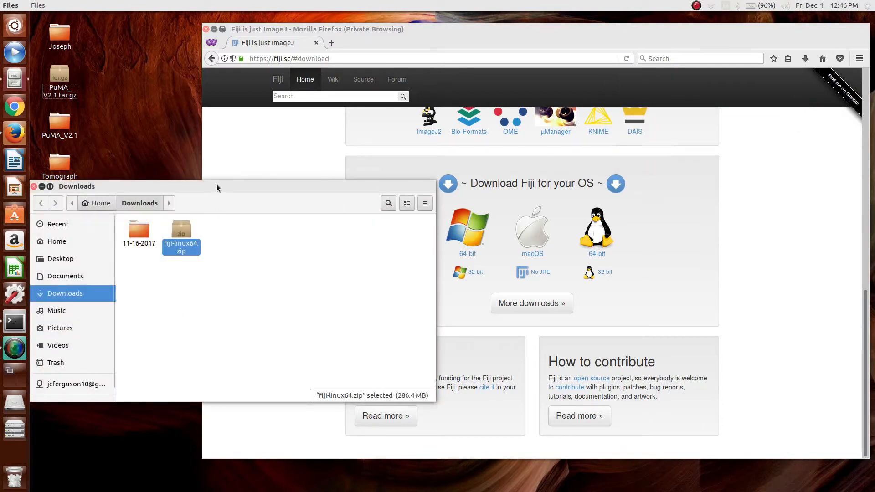
left_click_drag(216, 185, 351, 117)
left_click_drag(315, 164, 73, 214)
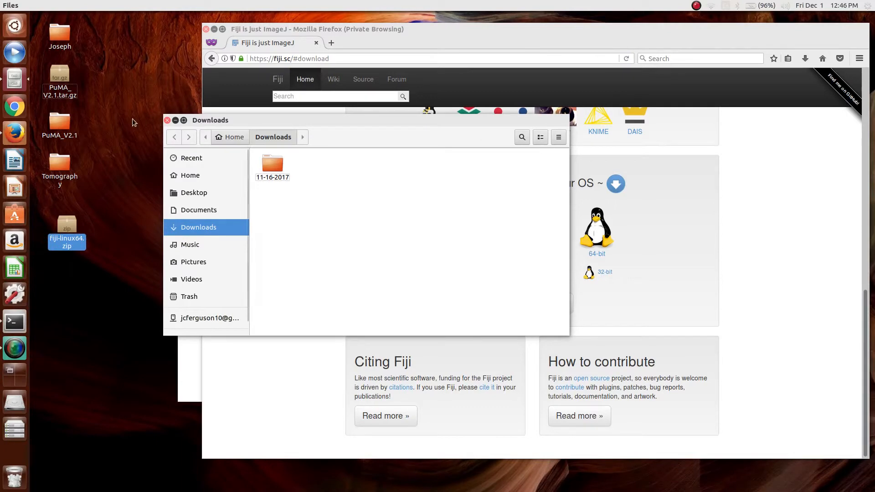
left_click(168, 120)
Extract fiji-linux64.zip on the desktop and open the Fiji.app folder inside the extracted fiji-linux64 folder
right_click(66, 225)
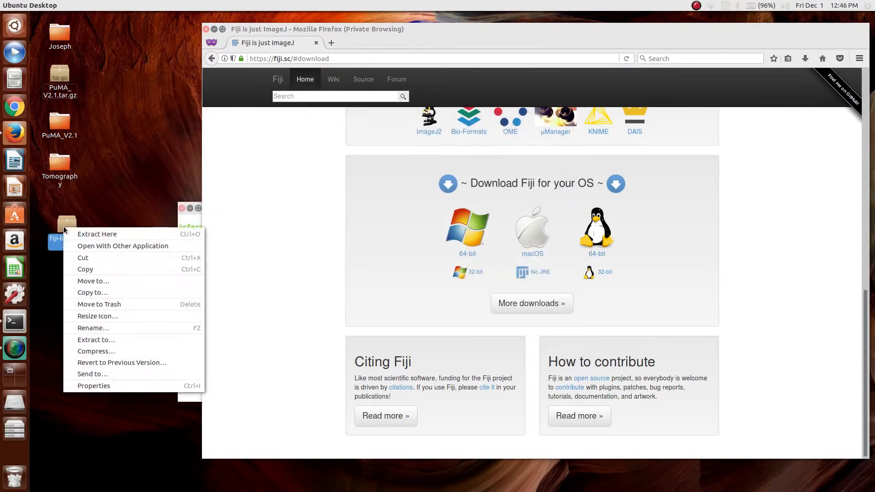
left_click(95, 233)
double_click(59, 273)
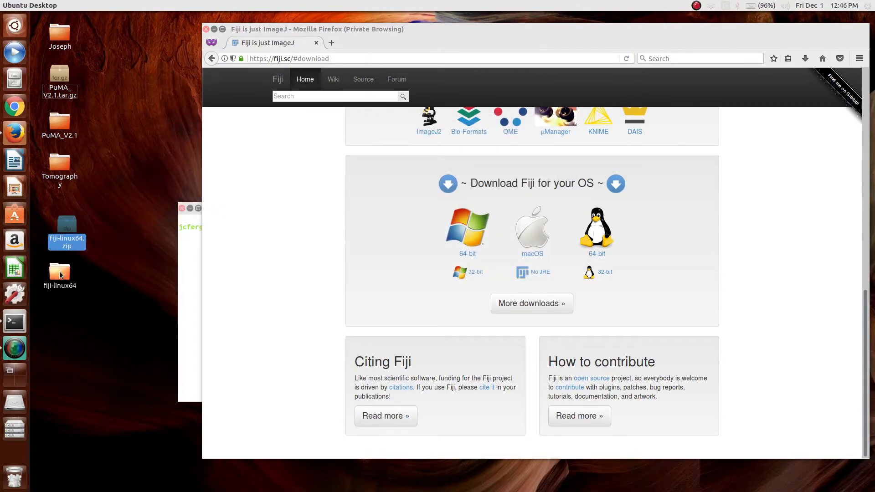
double_click(272, 164)
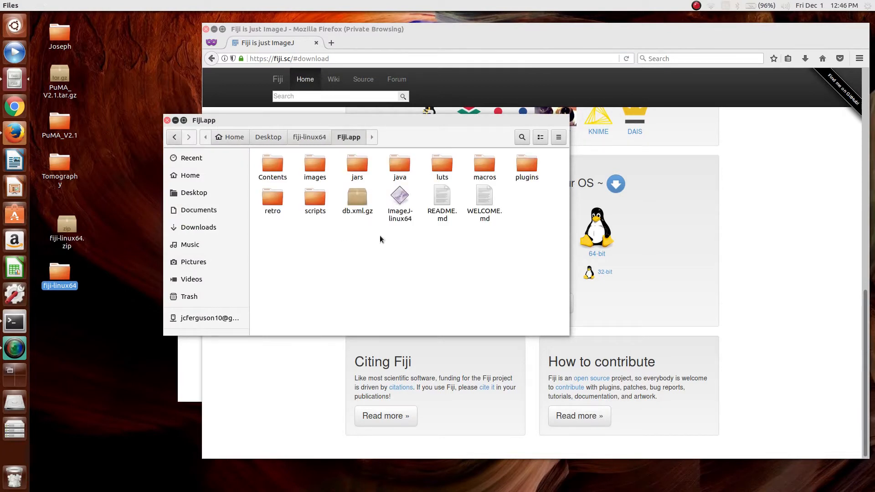
Launch ImageJ-linux64 from the Fiji.app folder, minimize the folder window and move the ImageJ window aside
double_click(402, 196)
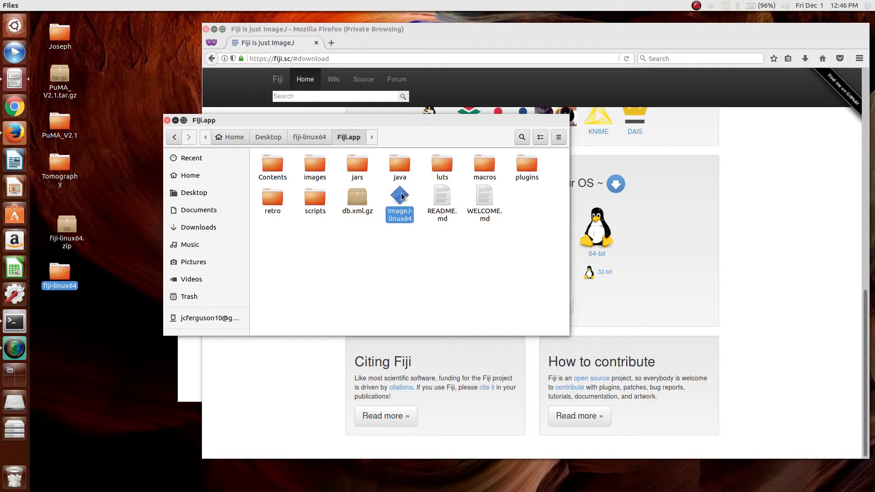
left_click(176, 121)
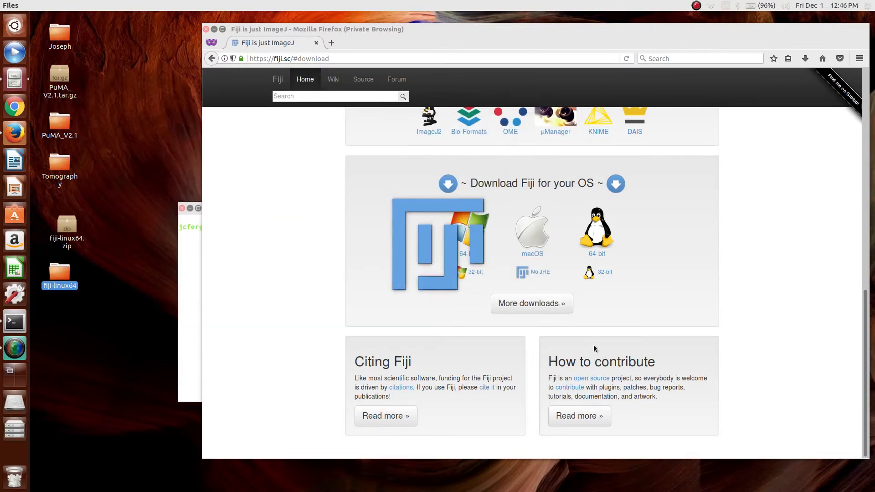
left_click_drag(569, 23, 642, 22)
Load Fibers_32Bit.tif from the desktop's Tomography folder into ImageJ and place the image below the ImageJ window
double_click(60, 163)
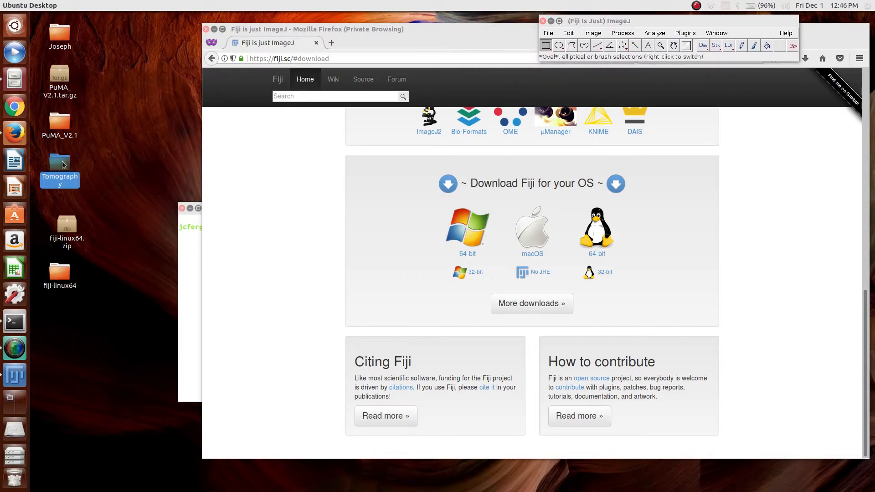
left_click_drag(249, 30, 336, 133)
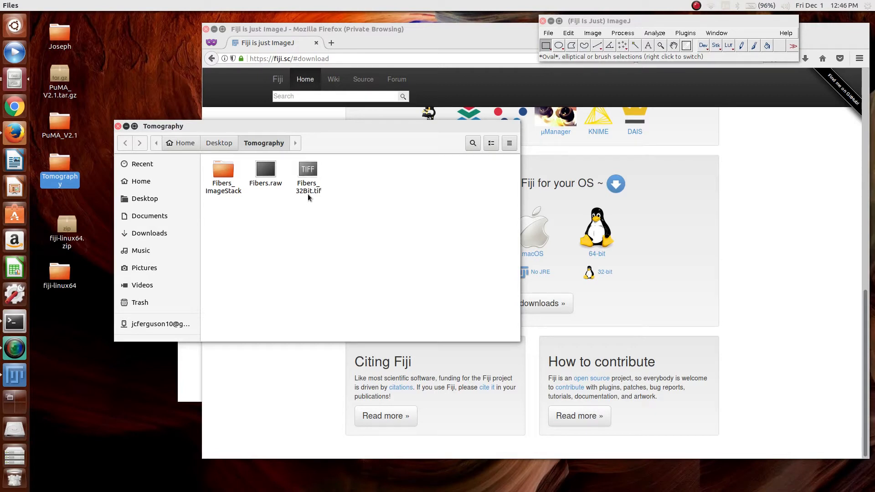
left_click(316, 194)
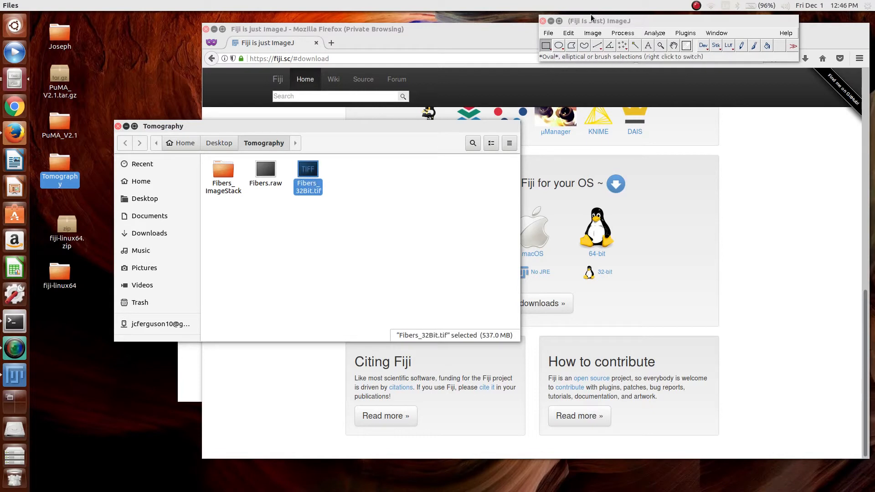
left_click_drag(592, 20, 599, 42)
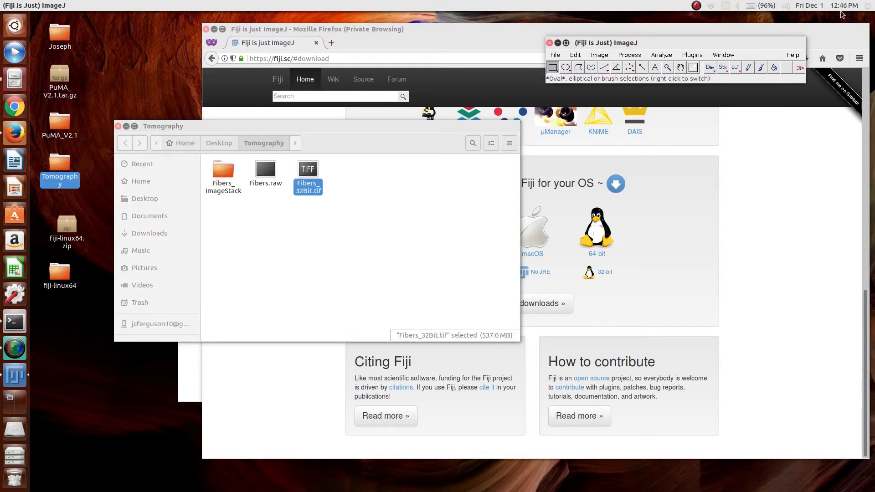
left_click(555, 56)
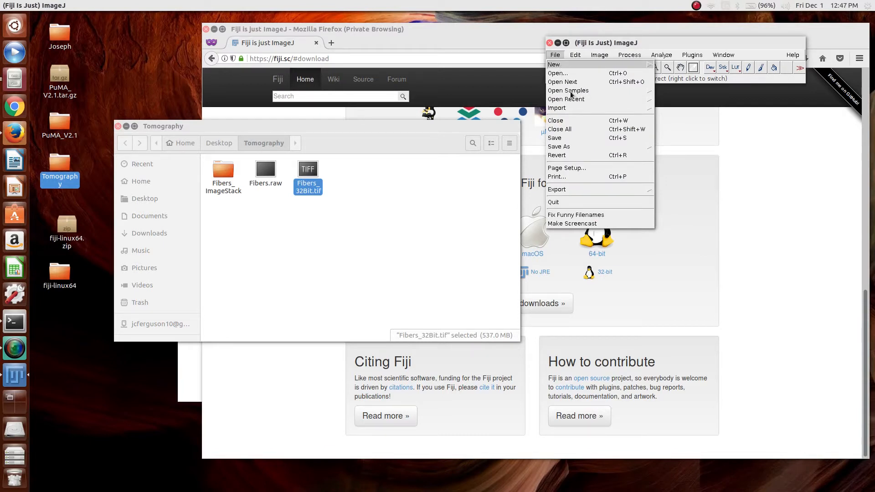
left_click(322, 175)
left_click_drag(321, 172, 626, 77)
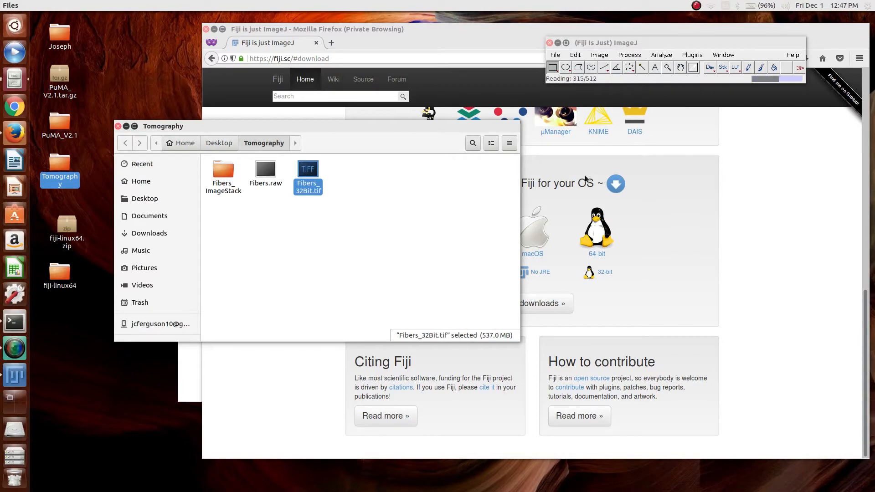
left_click_drag(416, 63, 594, 112)
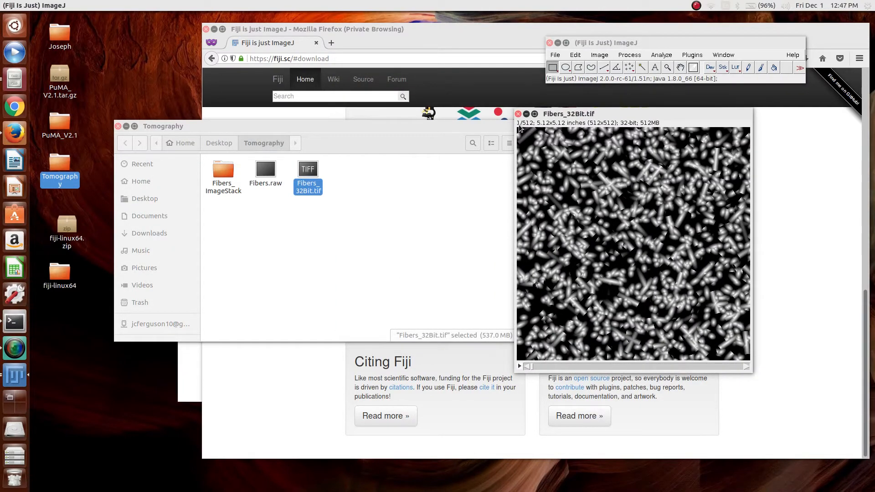
Convert the Fibers_32Bit.tif image stack to the 8-bit type
scroll(549, 332, "down", 20)
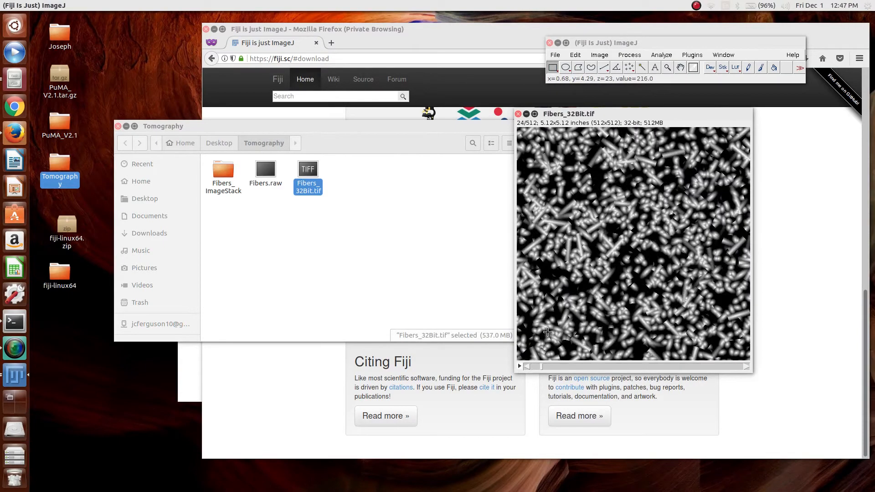
mouse_move(541, 370)
left_mouse_down()
mouse_move(703, 370)
mouse_move(524, 370)
left_mouse_up()
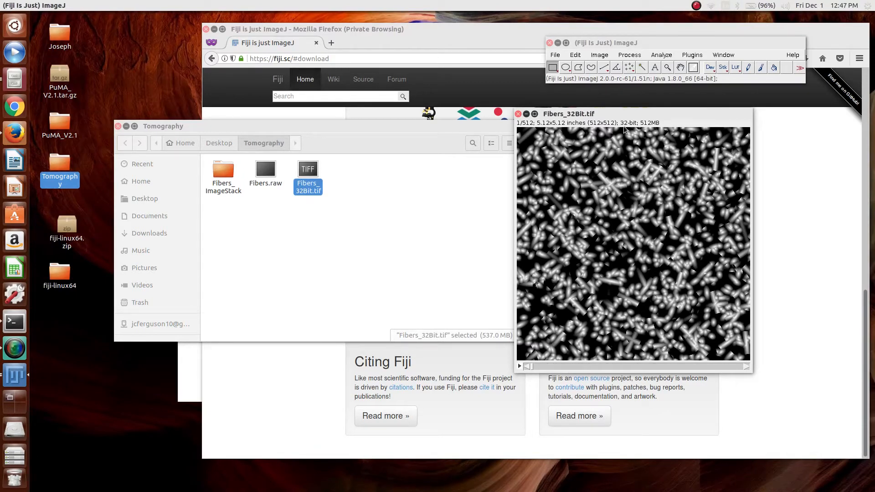
left_click(600, 55)
mouse_move(599, 67)
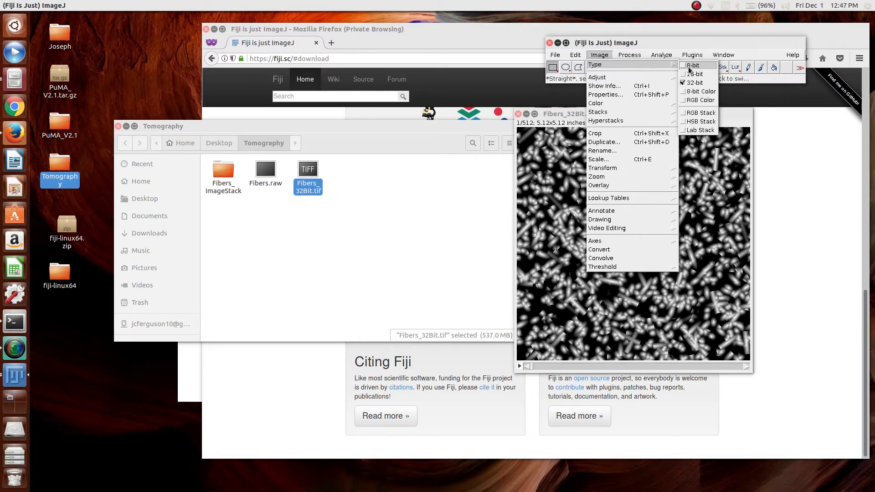
left_click(690, 66)
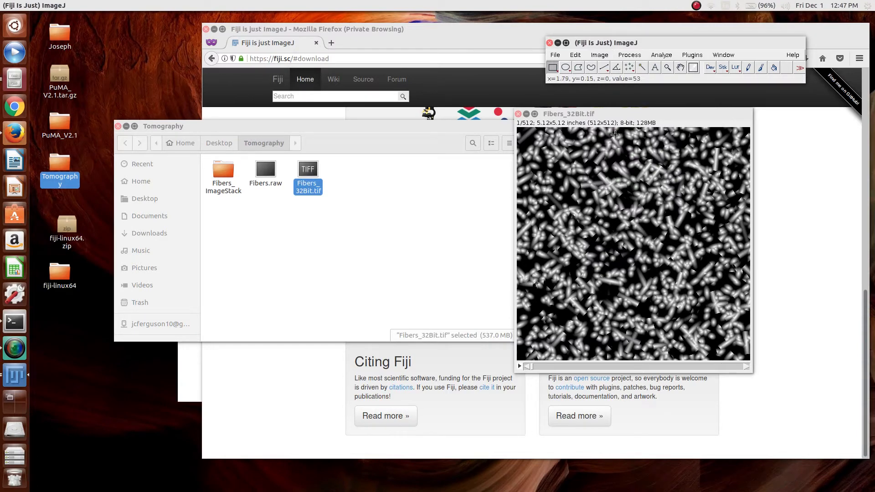
Save the converted stack as a TIFF named Fibers_8Bit.tif in the Tomography folder
left_click(556, 55)
mouse_move(560, 148)
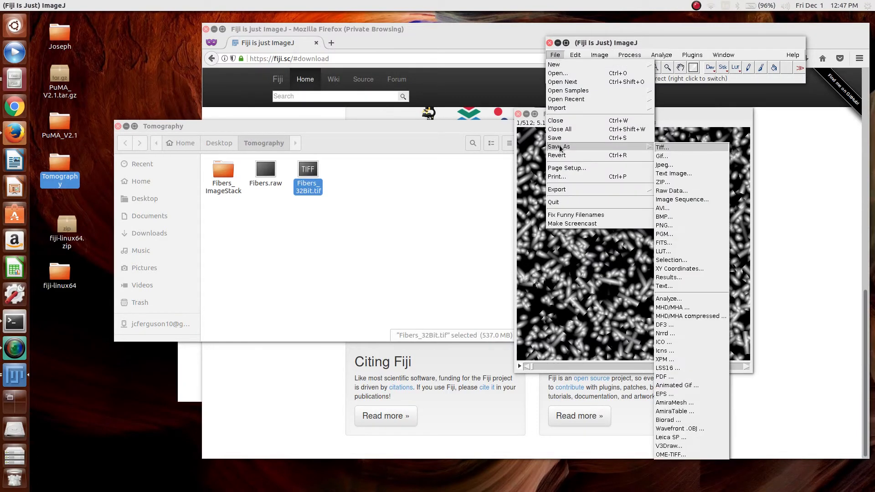
left_click(672, 147)
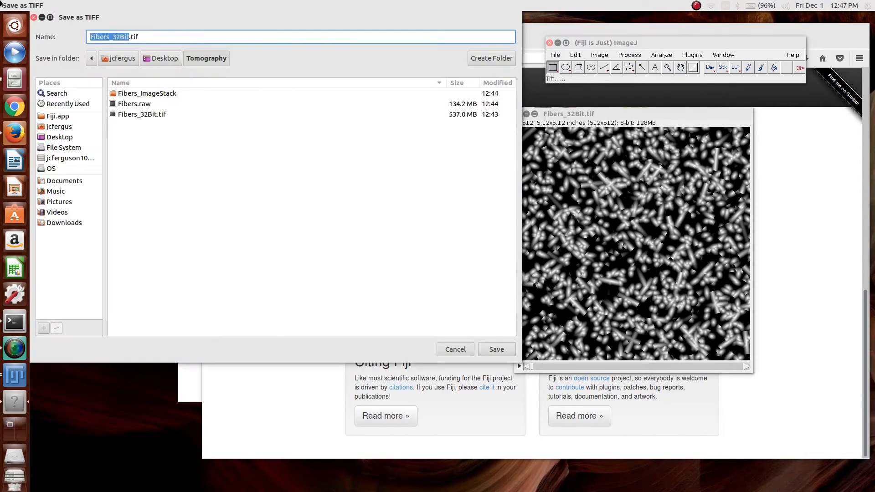
left_click(122, 38)
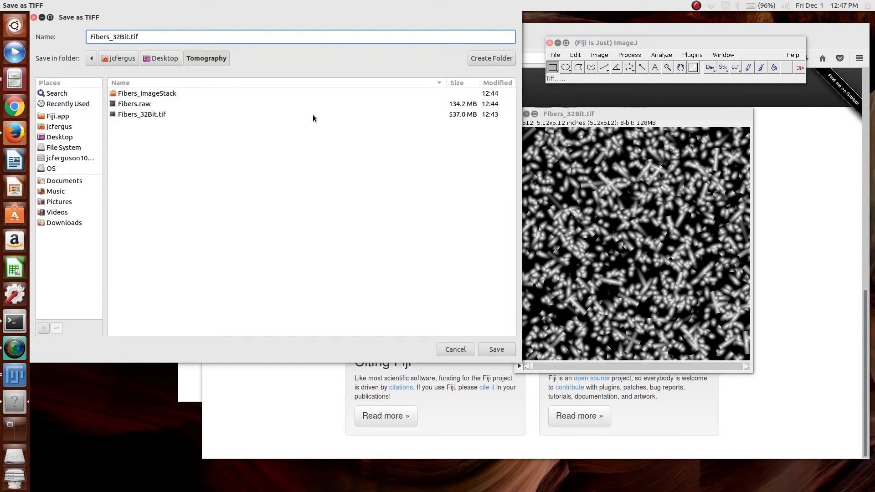
key("BackSpace")
key("BackSpace")
type("8")
key("Return")
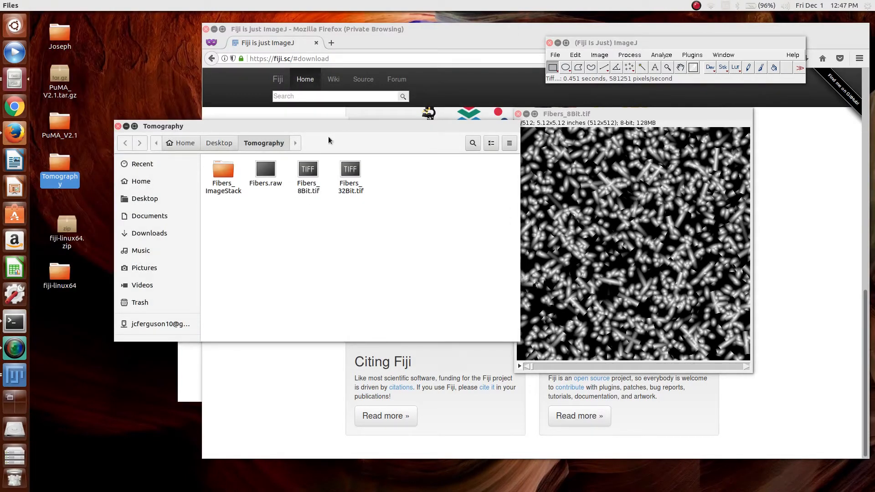
Move the Tomography folder window out of the way, switch to the Terminal and start PuMA with the puma command
left_click_drag(329, 132, 286, 272)
left_click(194, 234)
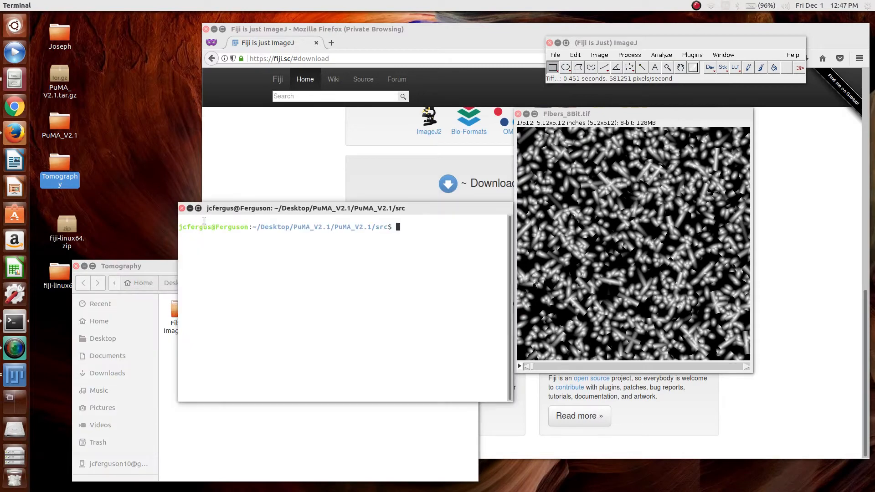
type("puma")
key("Return")
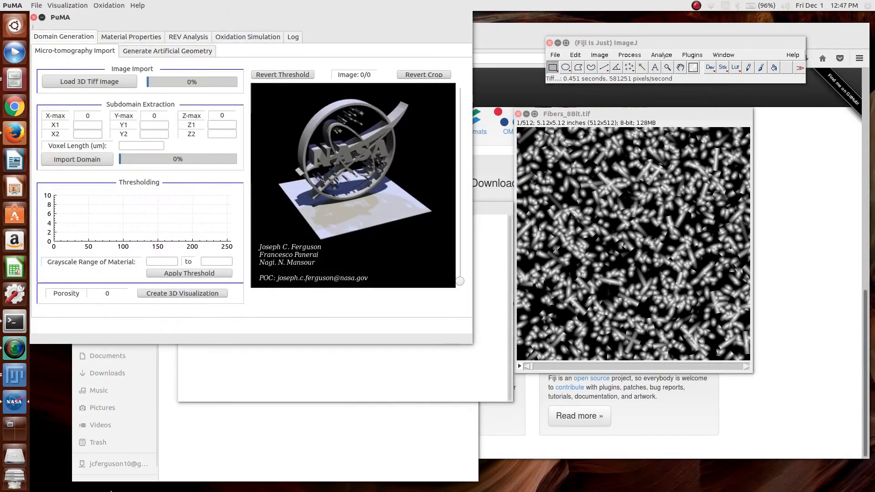
Bring the Tomography folder forward and load its Fibers_8Bit.tif file into PuMA
left_click(233, 419)
left_click(262, 315)
left_click_drag(262, 314, 315, 151)
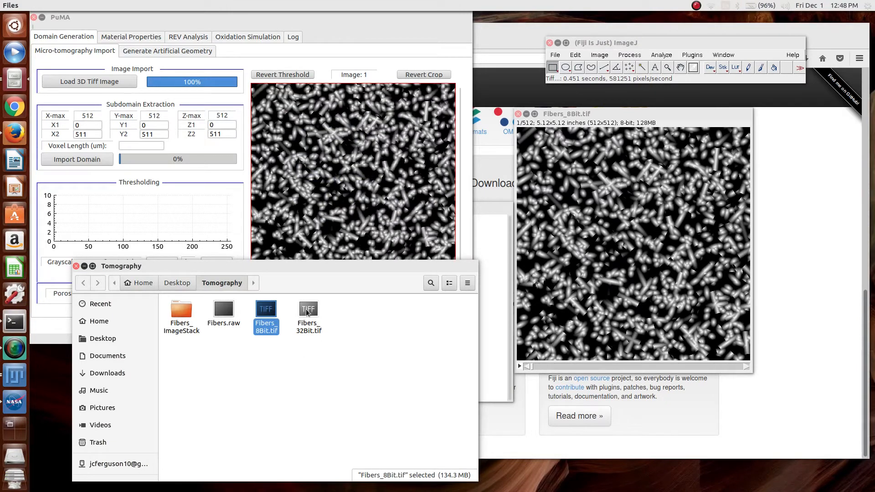
Try to load Fibers_32Bit.tif from the Tomography folder into PuMA
left_click_drag(308, 314, 322, 180)
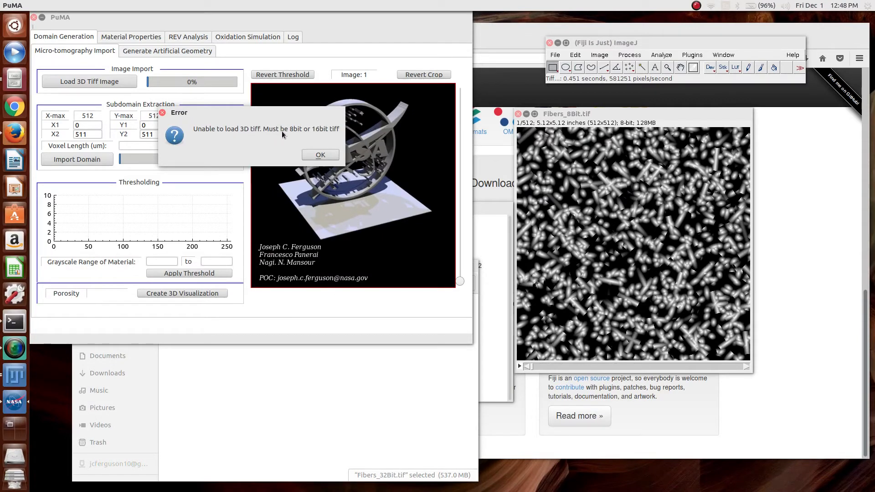
left_click(321, 155)
Return to the Tomography folder and load Fibers_8Bit.tif into PuMA again
left_click(333, 433)
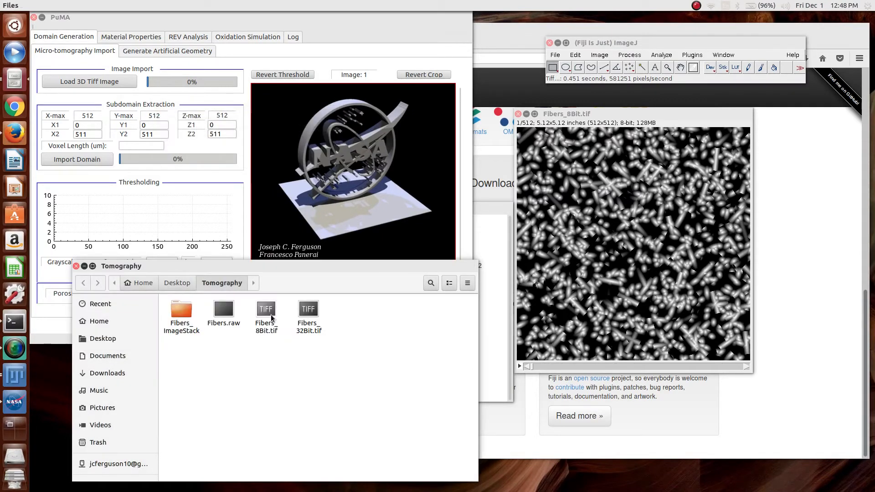
left_click_drag(267, 313, 316, 212)
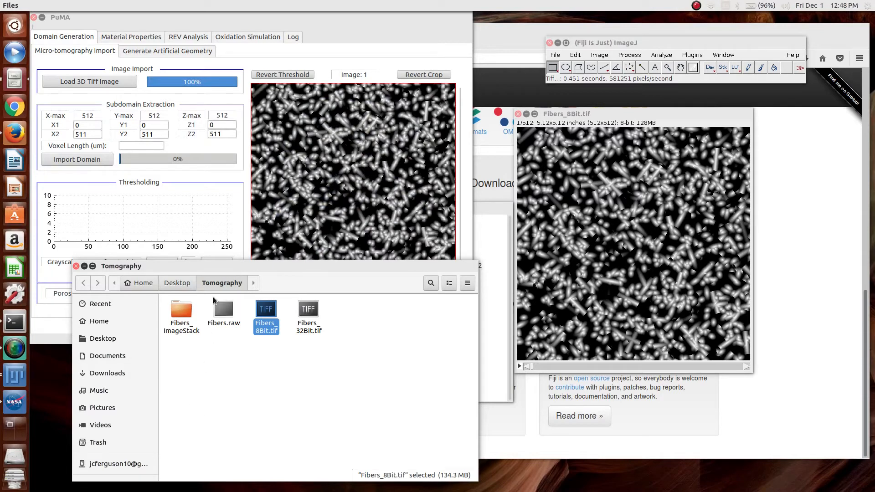
left_click(249, 370)
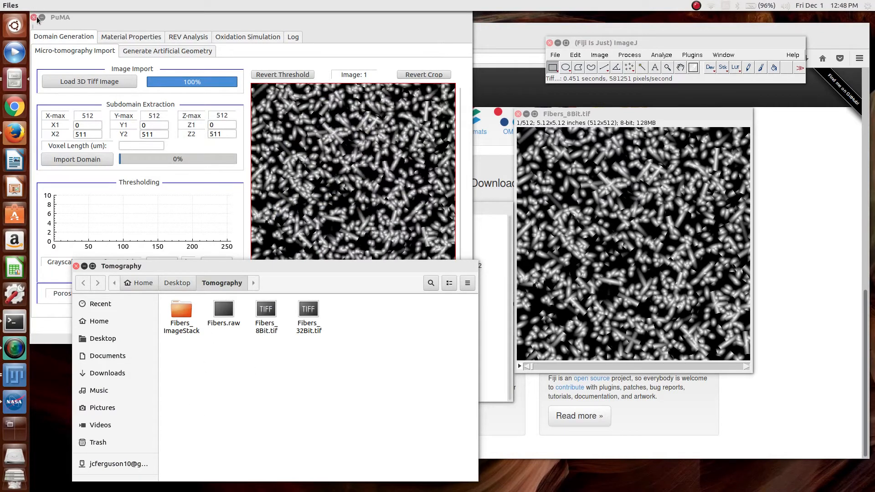
Close PuMA and the Fibers_8Bit.tif image in ImageJ, and move the Tomography folder window higher on the desktop
left_click(33, 17)
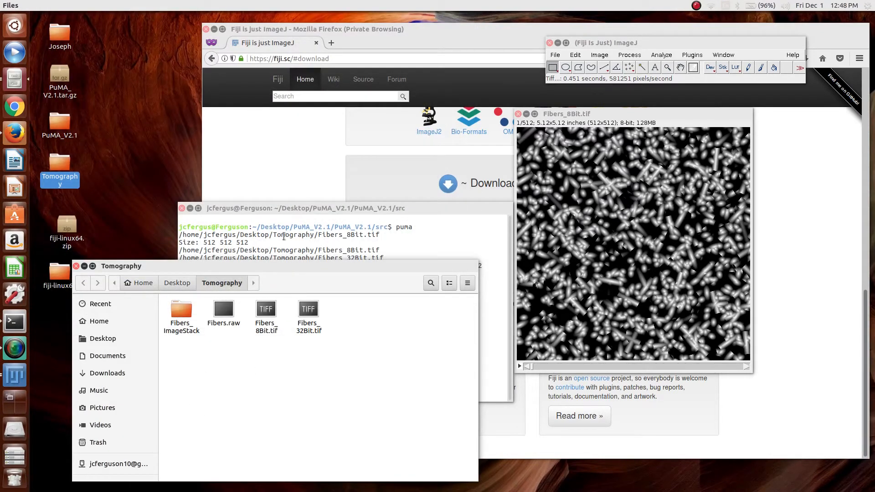
left_click_drag(281, 272, 297, 201)
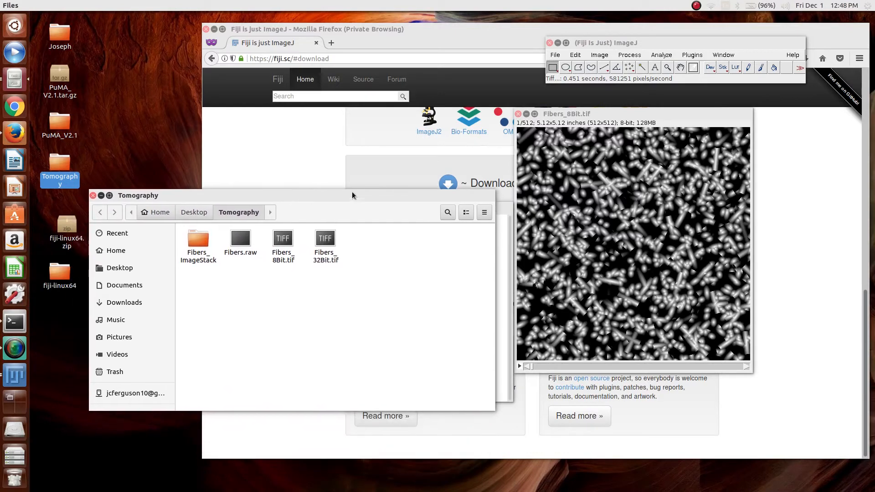
left_click(518, 114)
Import Fibers.raw from the Tomography folder into ImageJ as 8-bit raw data, 512 by 512 pixels with 512 images
left_click_drag(240, 242, 616, 74)
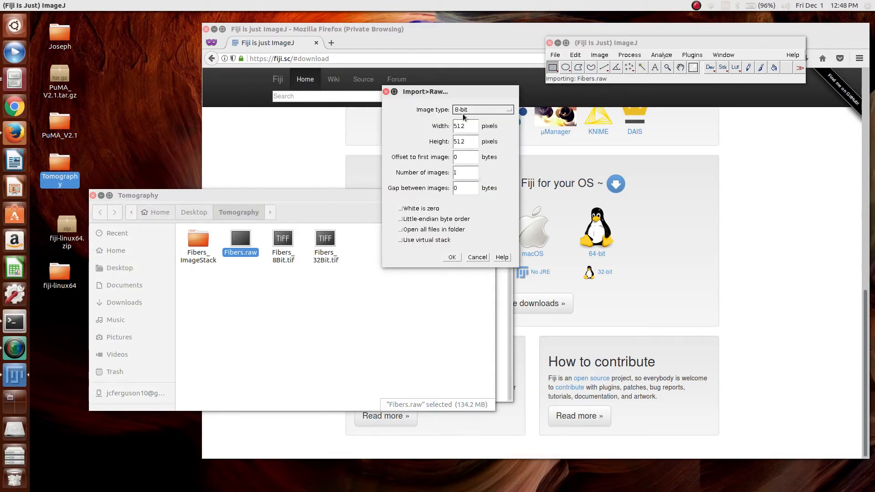
double_click(468, 131)
double_click(465, 142)
left_click(469, 173)
type("512")
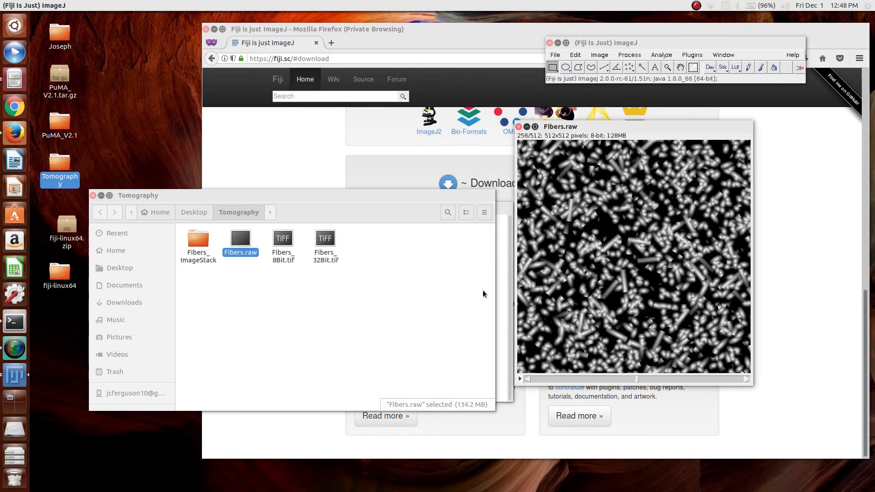
Look through the slices of the Fibers.raw stack up to the last one and check the stack's image type
scroll(645, 315, "down", 20)
scroll(645, 378, "down", 12)
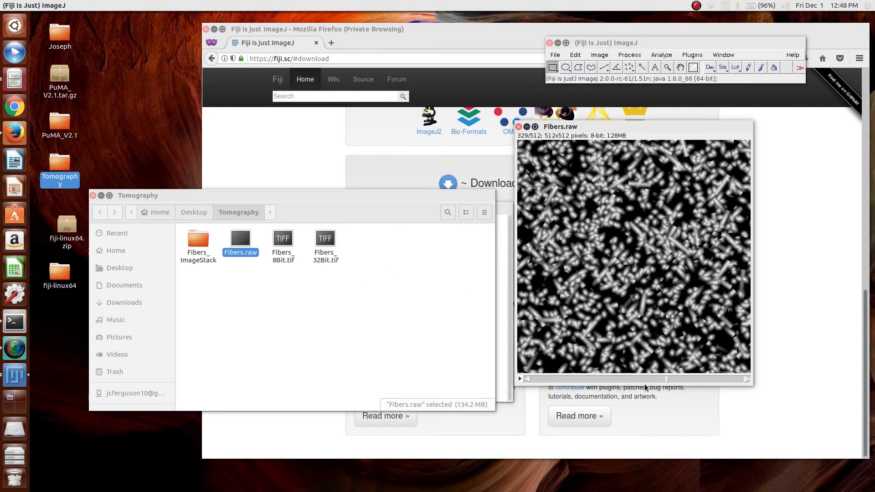
scroll(708, 377, "down", 8)
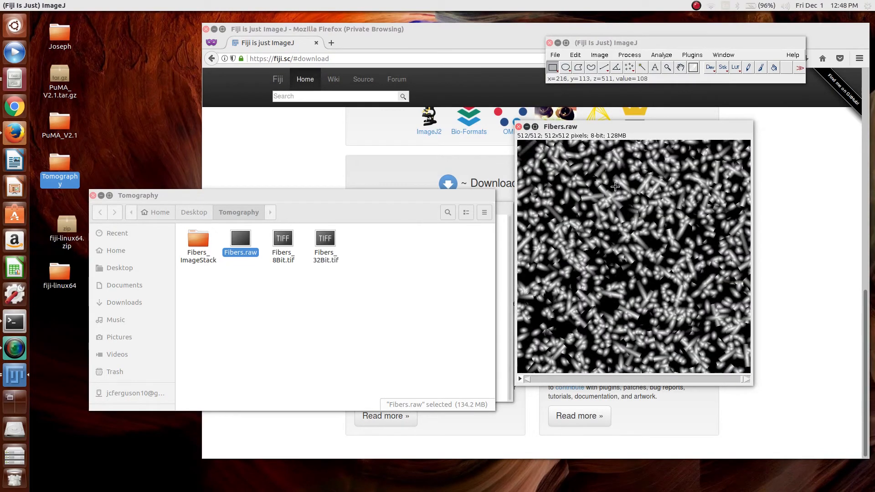
left_click(601, 56)
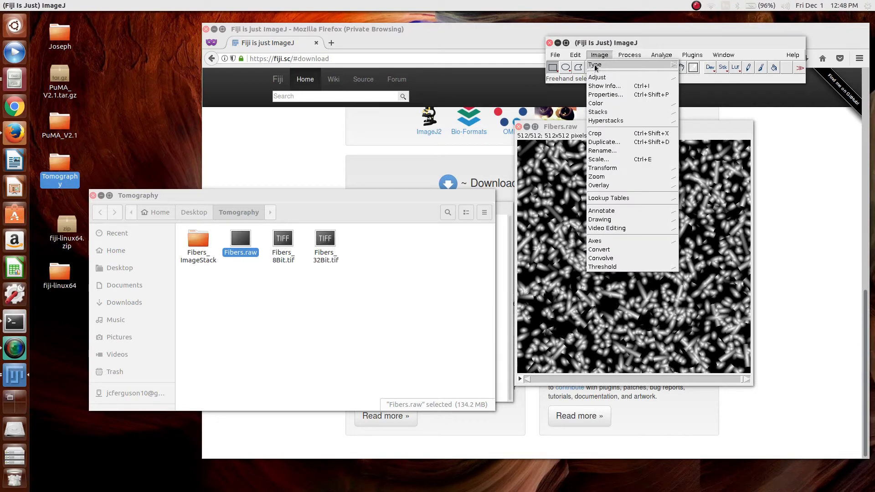
mouse_move(598, 66)
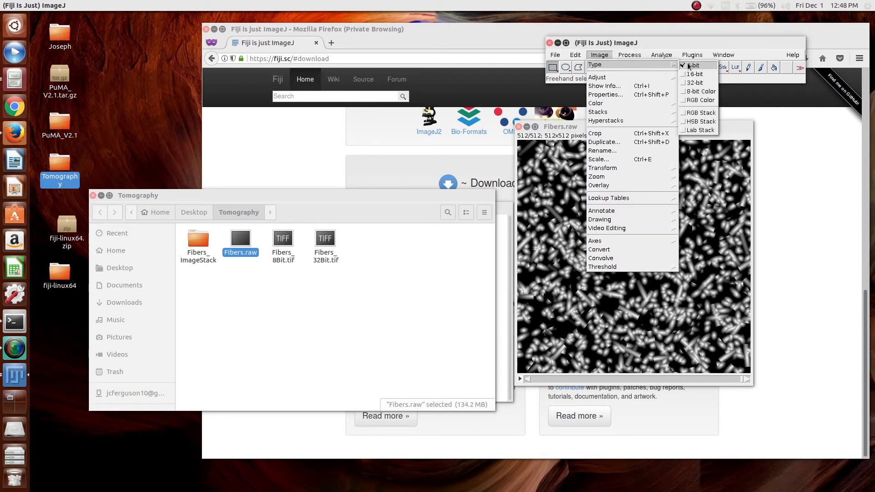
Save the raw stack as a TIFF in the Tomography folder, replacing the existing Fibers_8Bit.tif
left_click(558, 57)
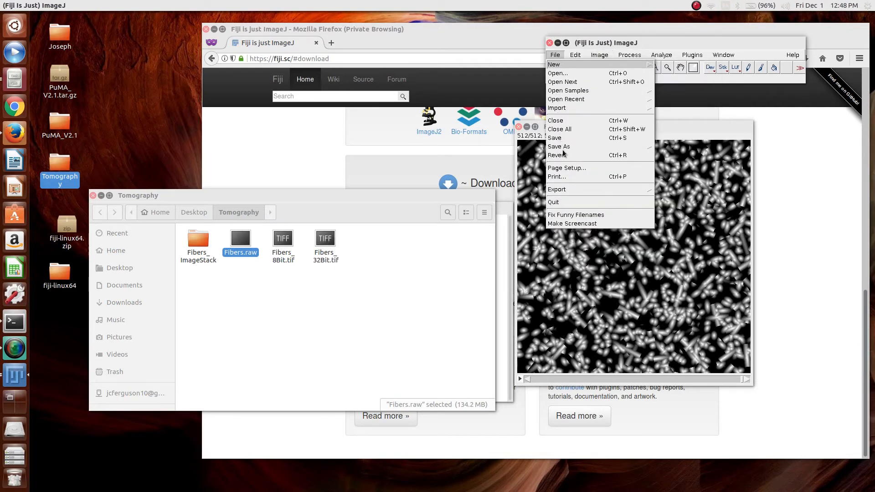
mouse_move(564, 148)
left_click(666, 147)
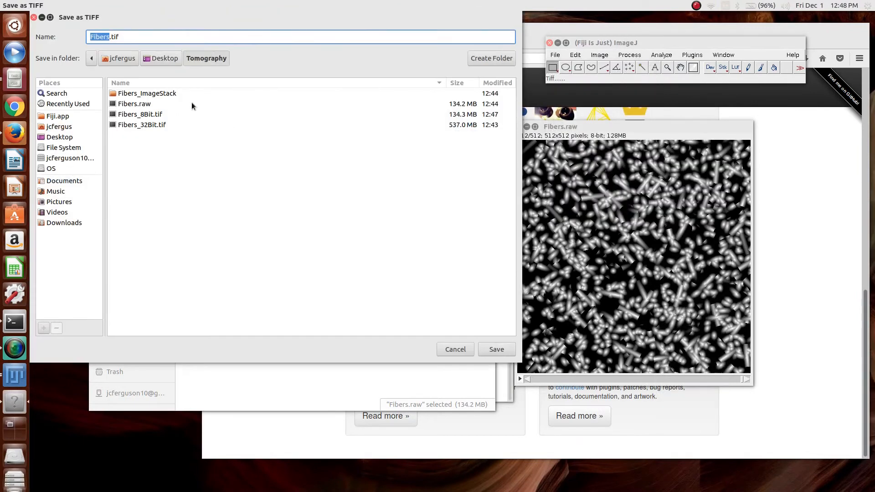
double_click(146, 115)
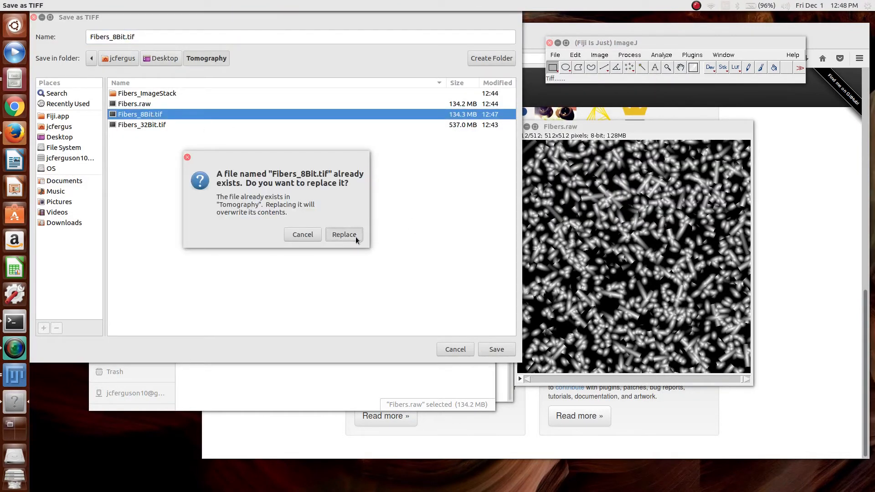
left_click(344, 234)
Open the Fibers_ImageStack folder and examine its numbered TIFF files alongside the slices of the open Fibers_8Bit.tif stack
left_click(435, 296)
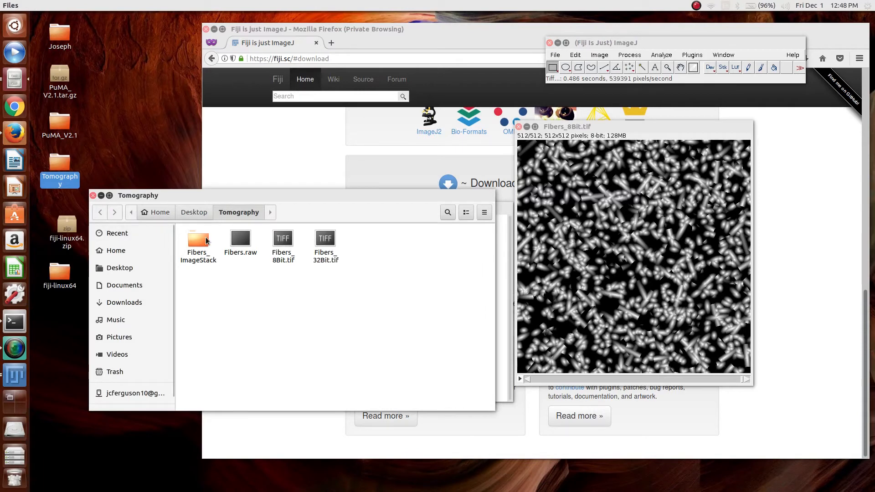
double_click(207, 241)
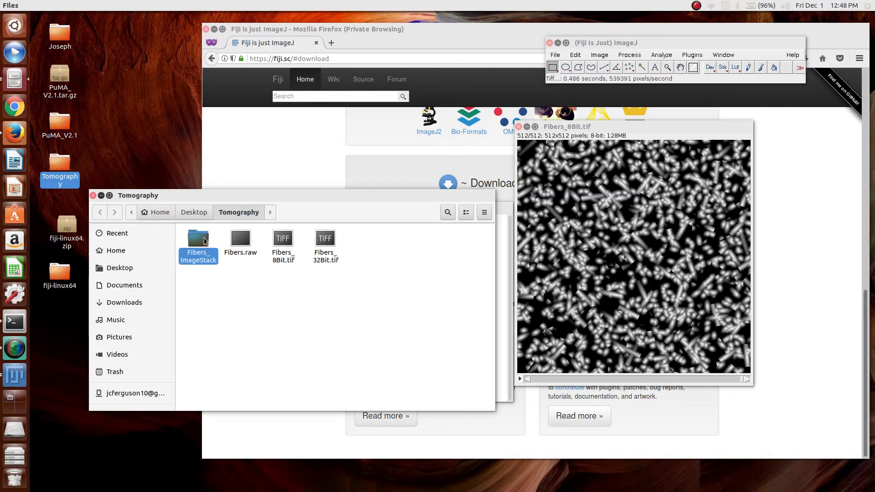
scroll(239, 285, "down", 10)
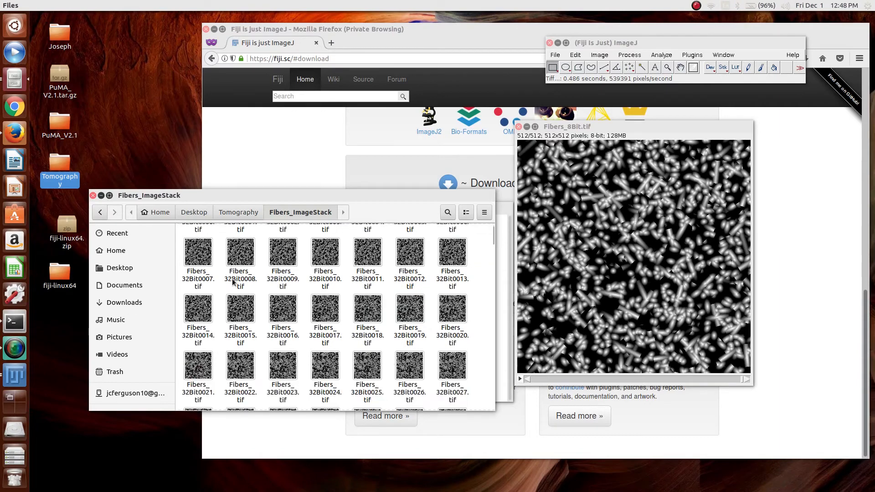
scroll(237, 301, "up", 10)
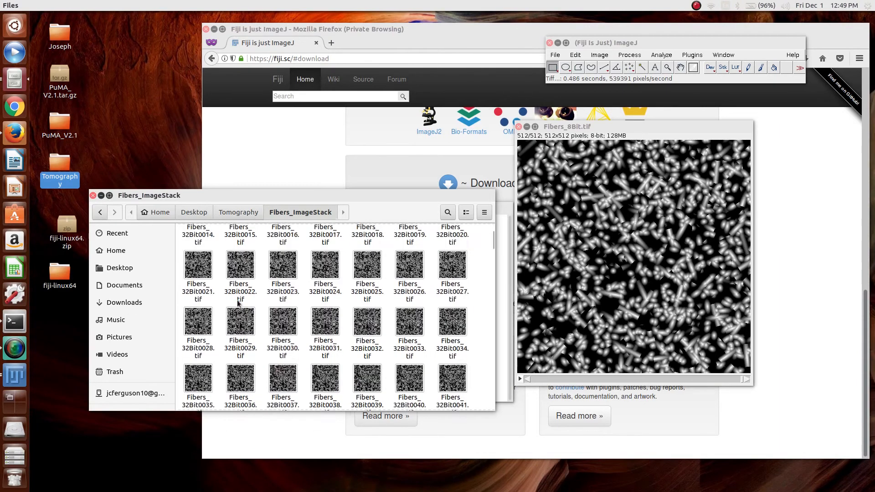
left_click(593, 278)
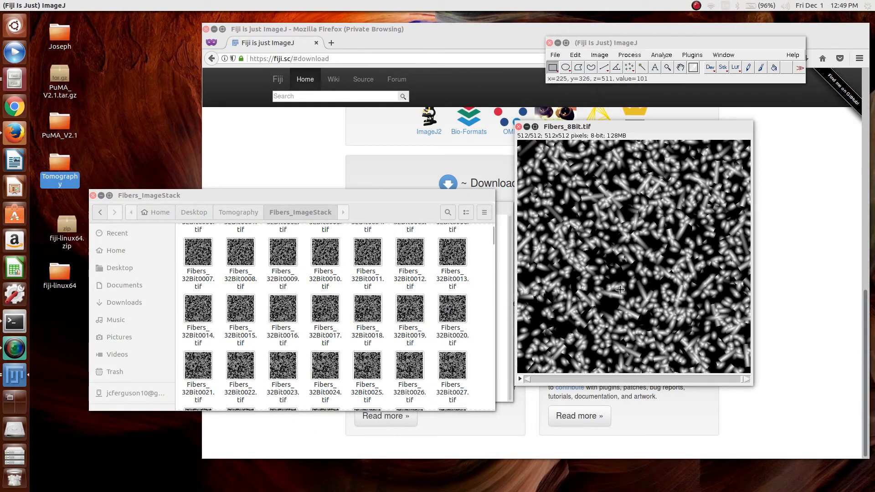
scroll(611, 279, "up", 20)
scroll(604, 273, "up", 1)
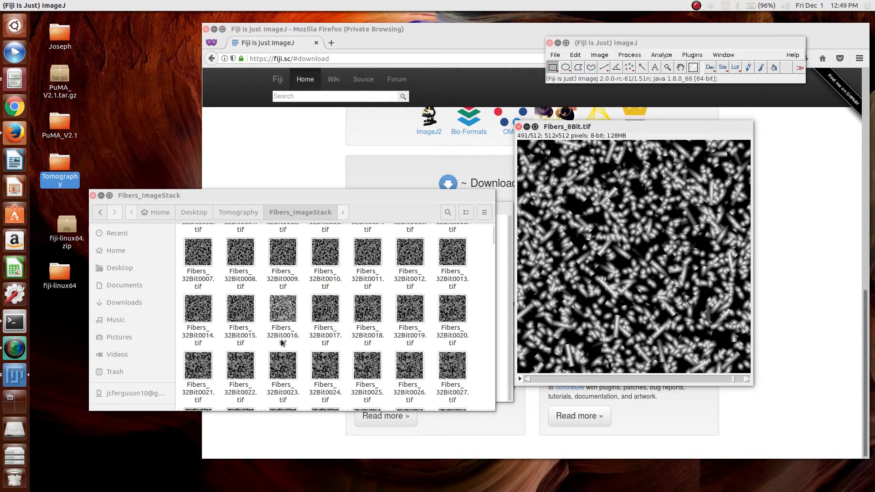
scroll(284, 343, "up", 3)
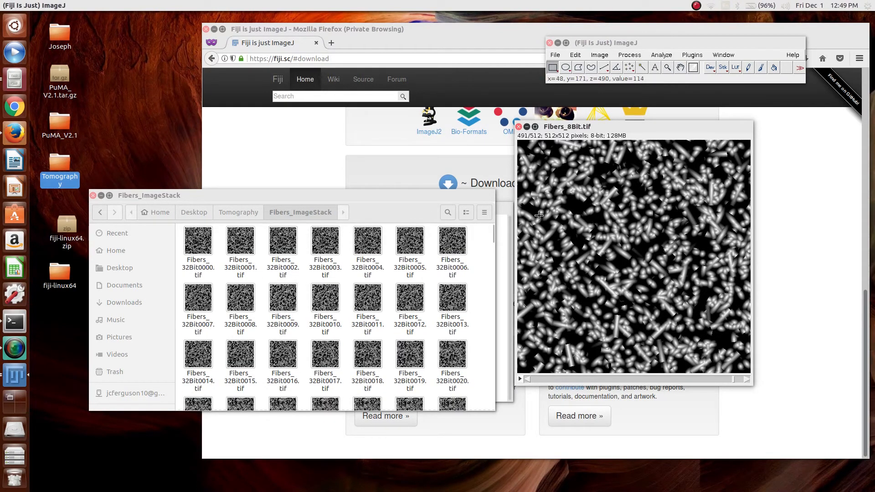
Close the Fibers_8Bit.tif image and import the Fibers_ImageStack folder into ImageJ as a 512-image sequence starting from Fibers_32Bit0000.tif, with names sorted numerically
left_click(519, 126)
left_click_drag(609, 43, 599, 56)
left_click(544, 68)
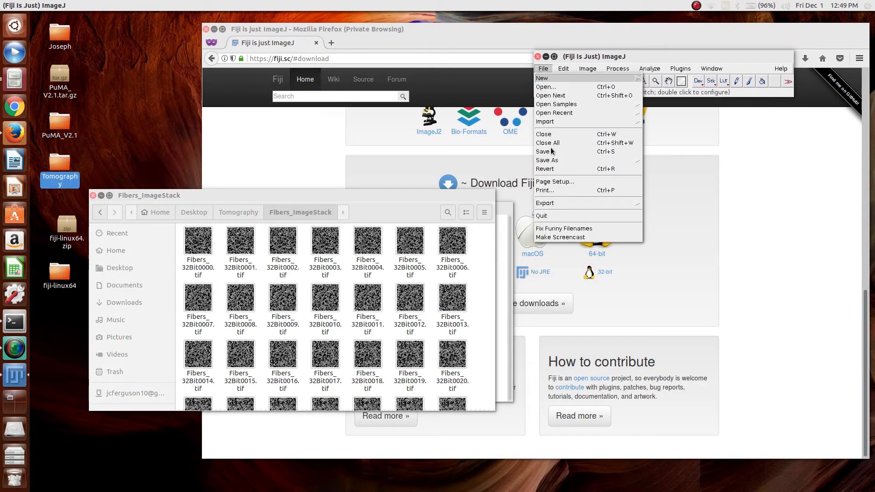
mouse_move(551, 126)
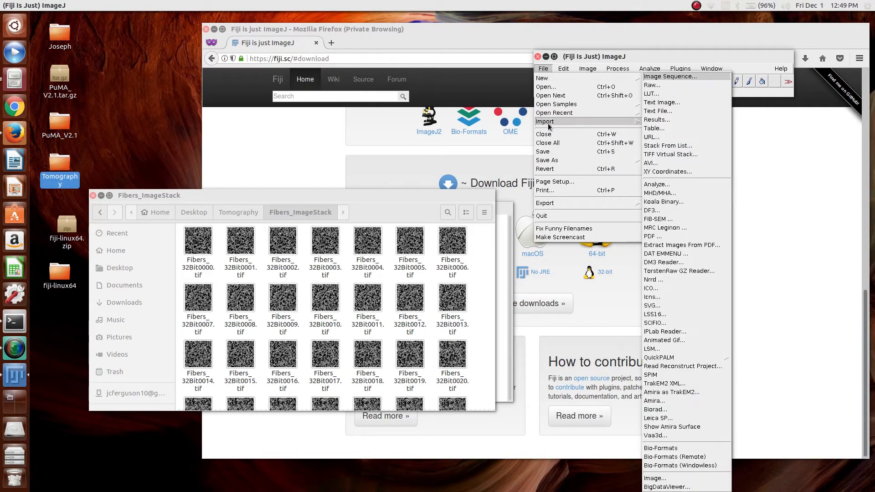
left_click(669, 77)
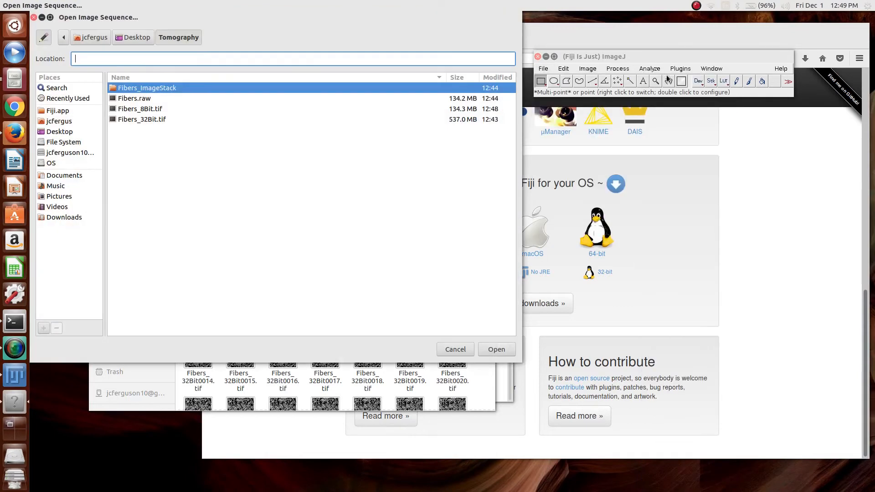
double_click(160, 89)
key("Return")
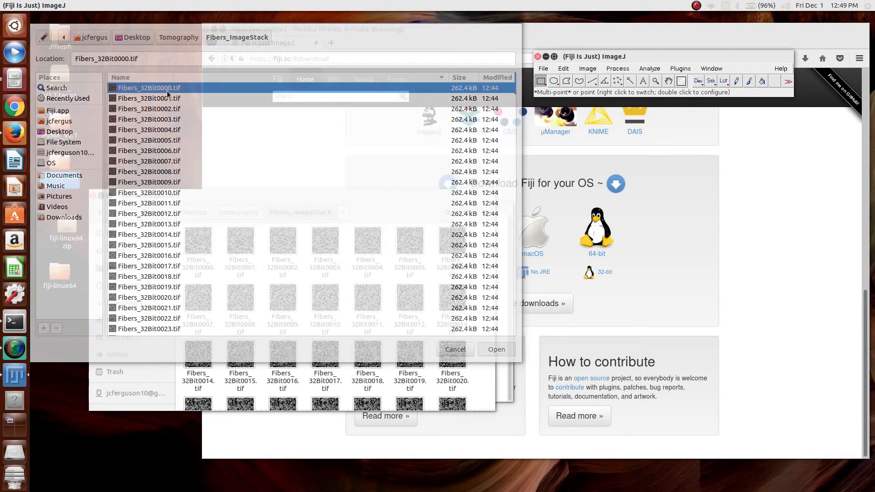
left_click(474, 108)
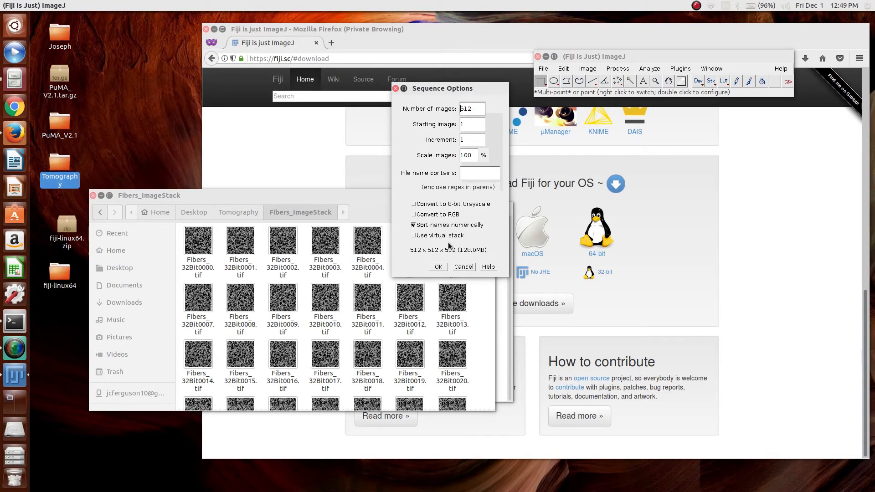
left_click(438, 266)
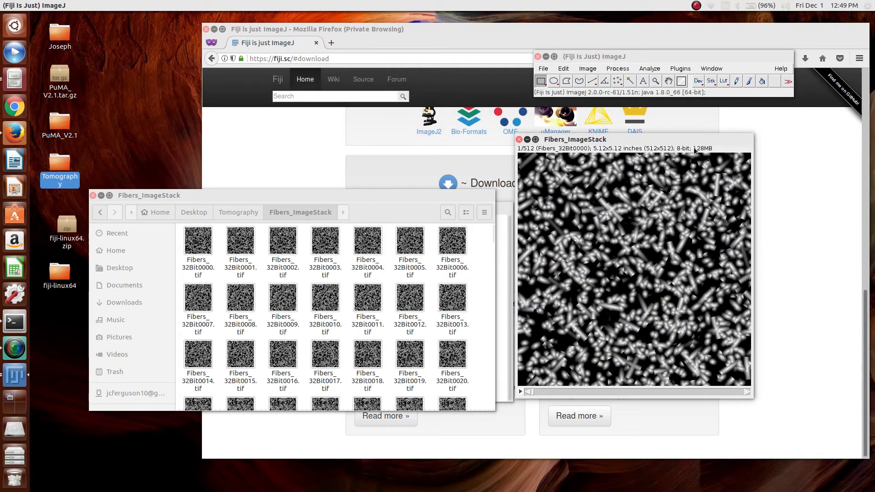
Move the Fibers_ImageStack image window slightly lower and set the stack's type to 8-bit
left_click_drag(679, 143, 680, 155)
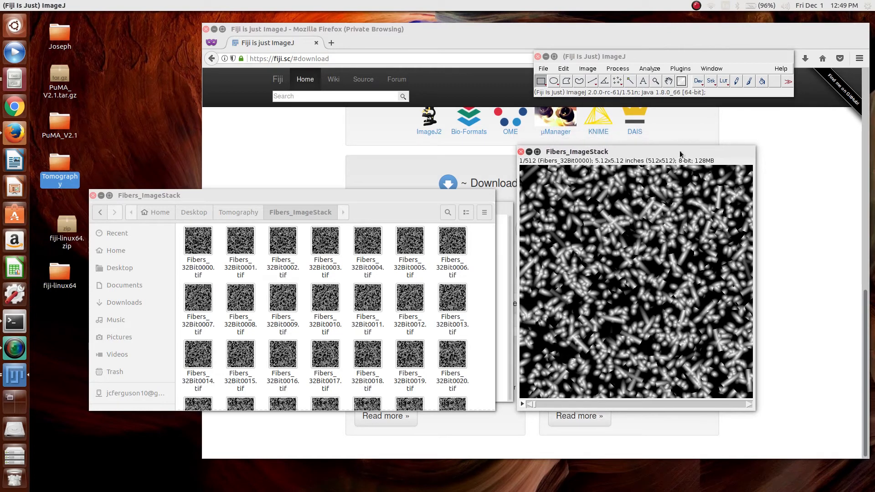
left_click(588, 68)
mouse_move(593, 80)
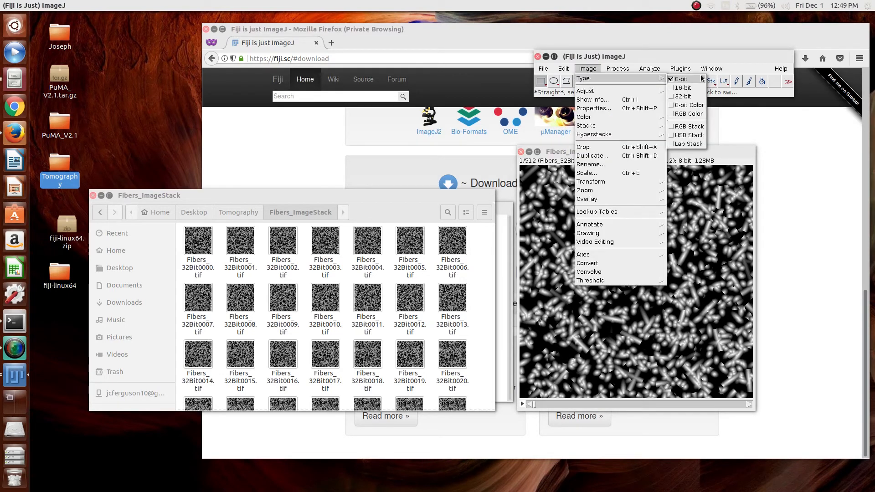
left_click(682, 80)
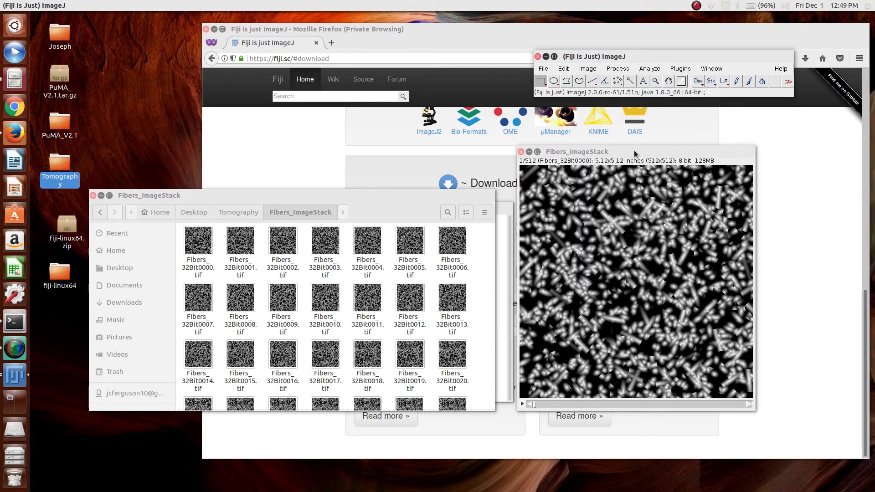
Shift the Fibers_ImageStack window slightly and look through the first slices of the imported stack
left_click_drag(633, 150, 611, 144)
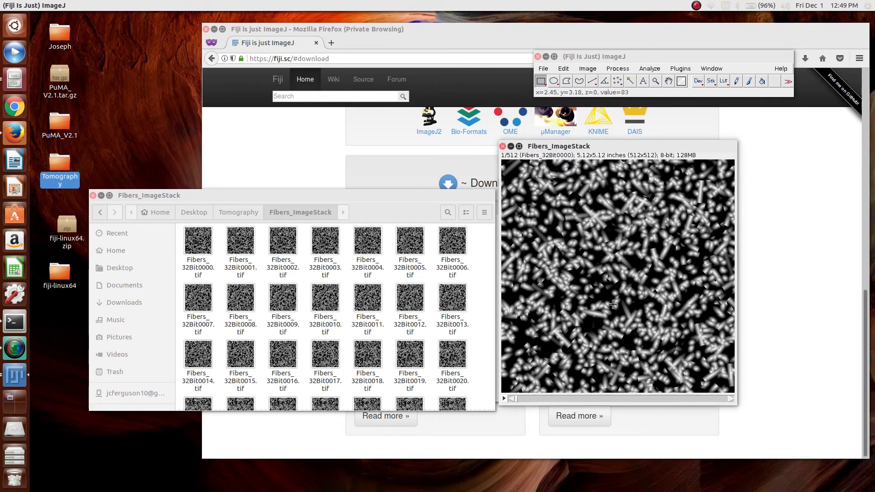
scroll(613, 304, "down", 20)
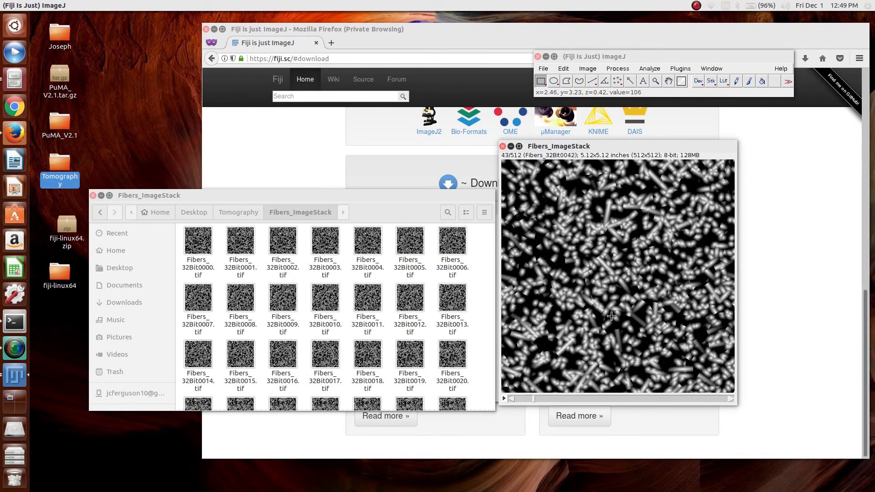
scroll(611, 316, "down", 20)
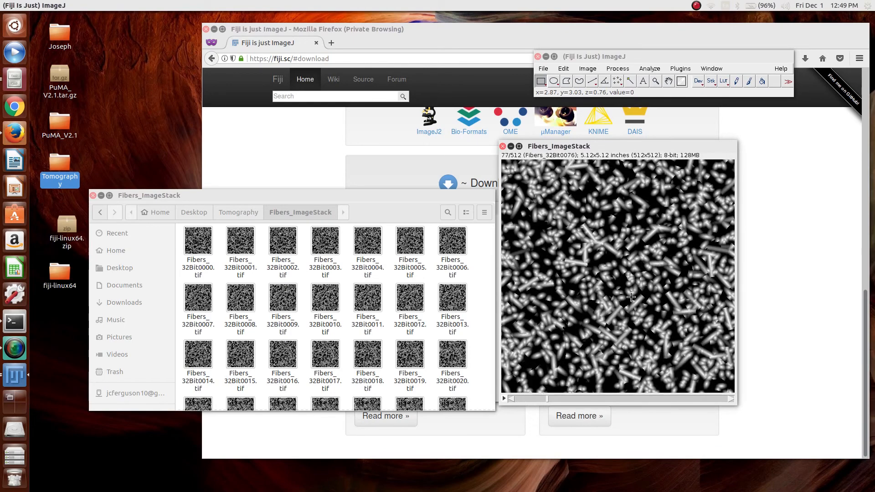
Look through the 8-bit Fibers_ImageStack slices up to slice 141, moving the image window slightly lower along the way
scroll(633, 296, "down", 8)
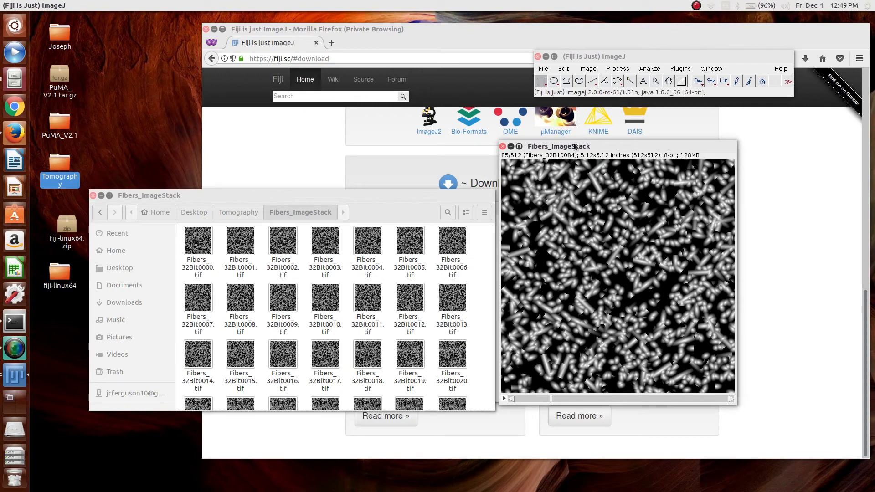
left_click_drag(594, 145, 592, 165)
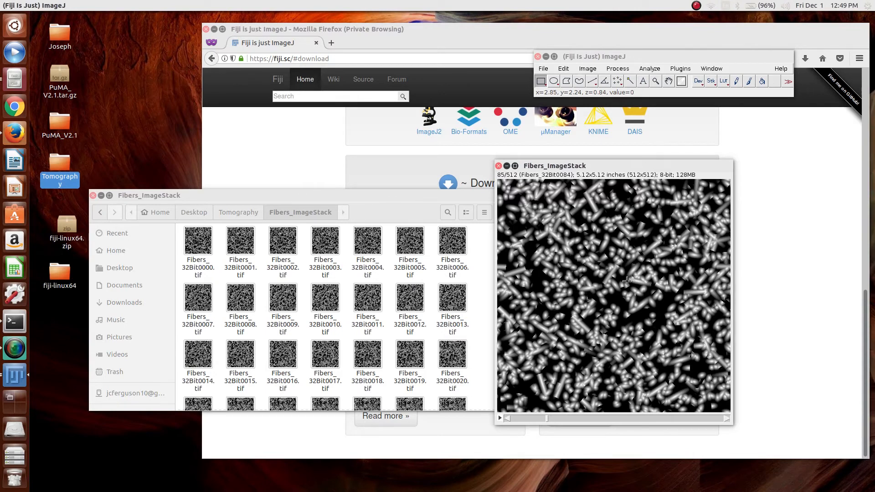
scroll(627, 281, "down", 20)
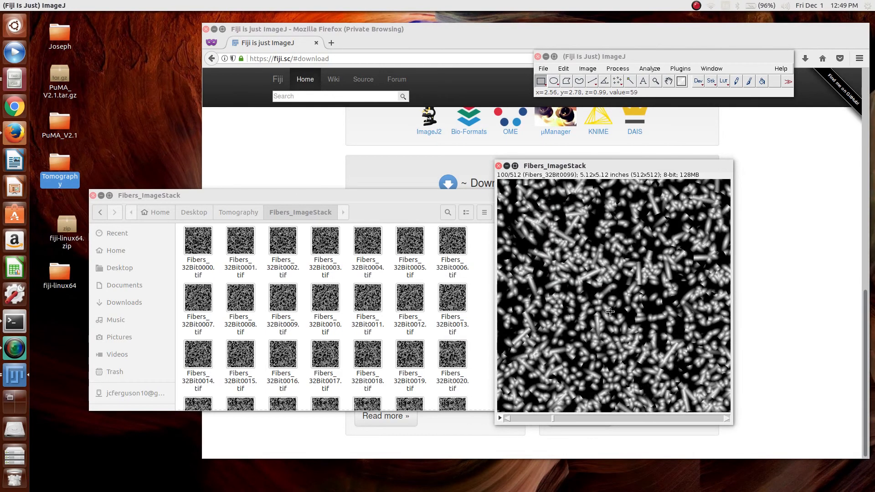
scroll(611, 305, "down", 19)
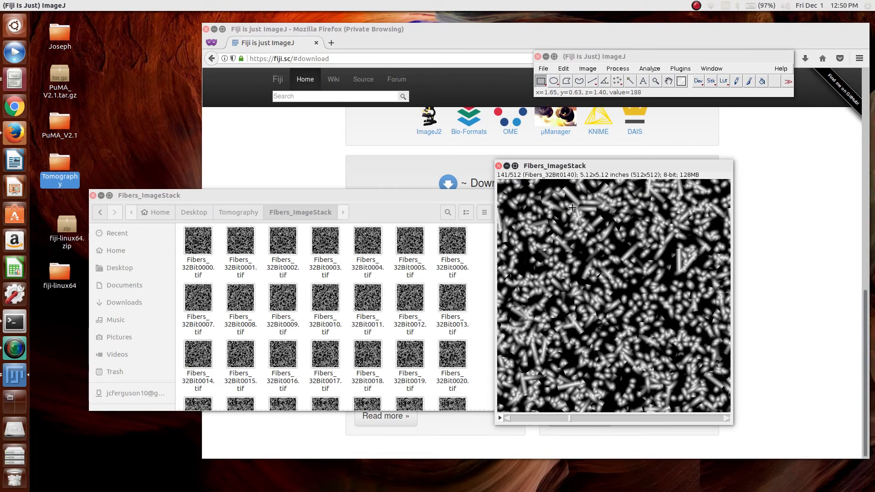
Examine the X, Y and Z radius settings of the 3D Median filter and close them without applying the filter
left_click(588, 68)
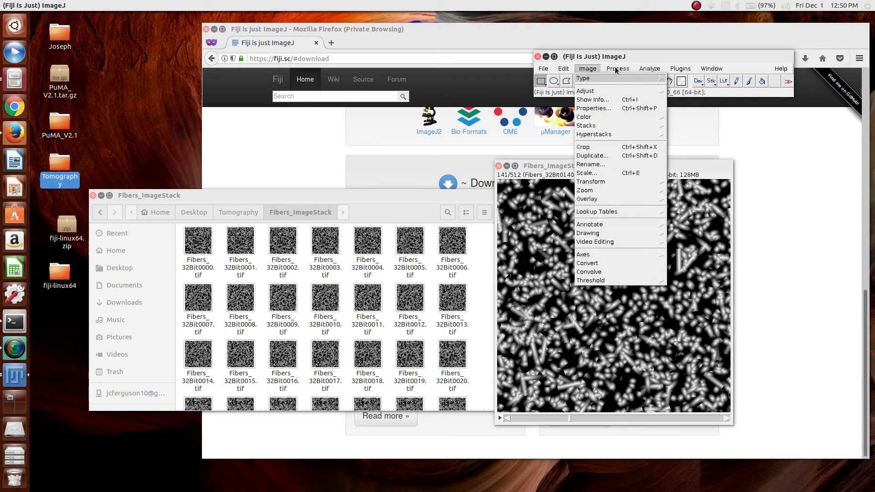
mouse_move(614, 71)
mouse_move(613, 165)
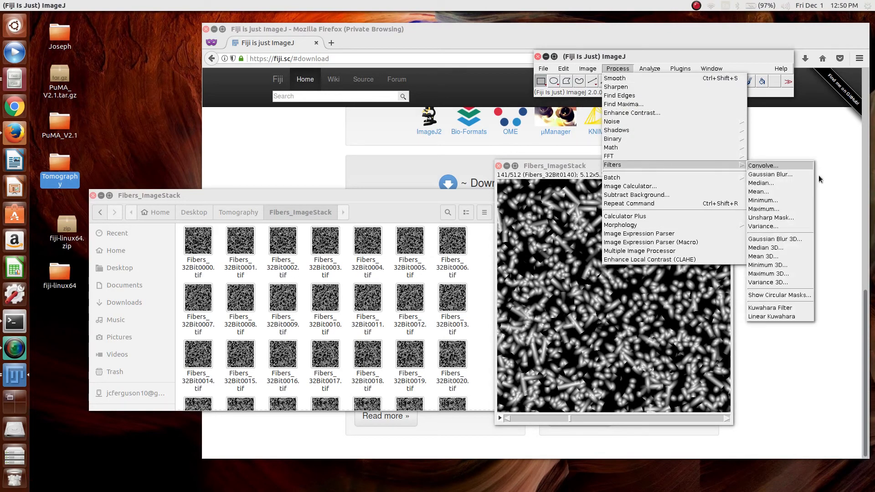
left_click(766, 248)
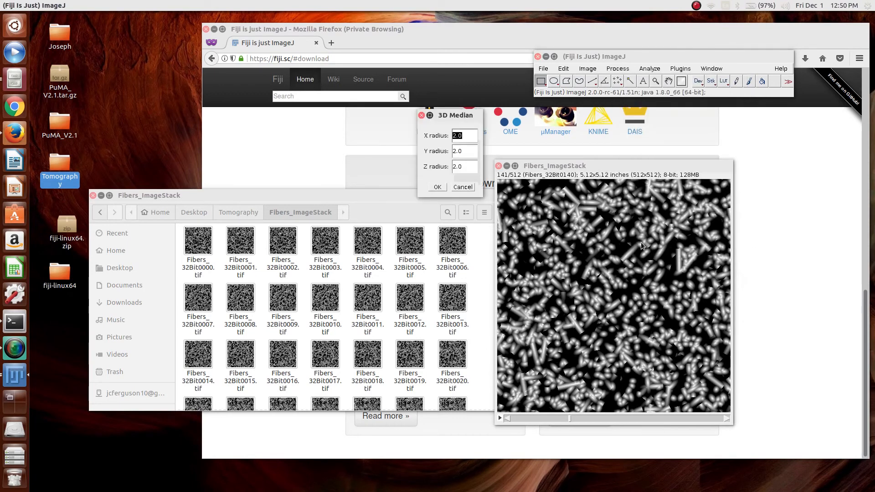
key("Tab")
key("Tab")
left_click(462, 187)
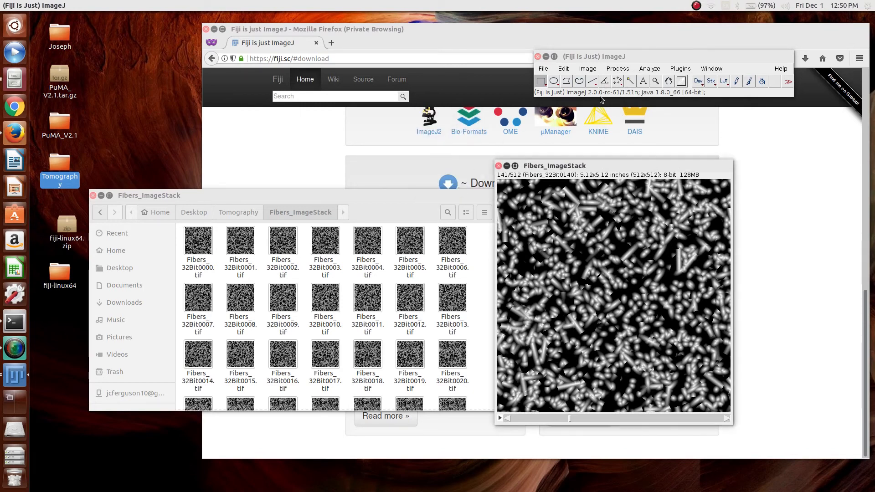
Examine the Bilateral Filter's spatial and range radius settings and close them without filtering the stack
left_click(678, 69)
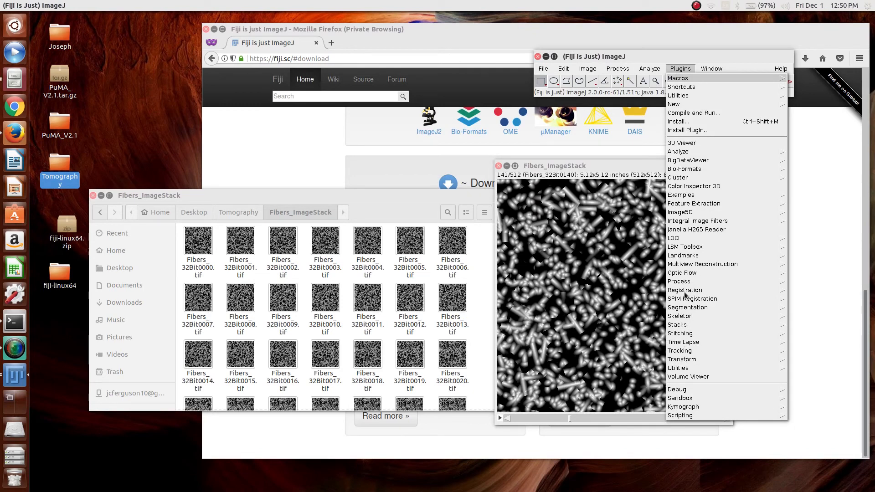
mouse_move(683, 284)
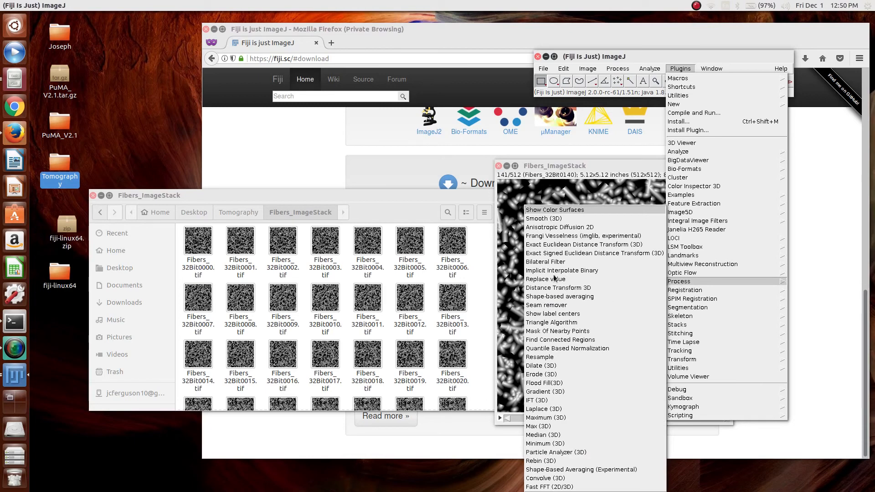
left_click(541, 263)
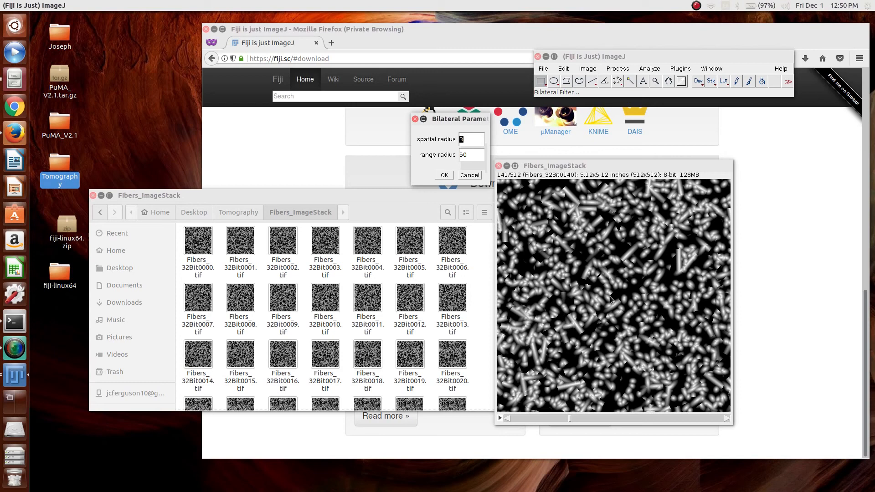
left_click(473, 176)
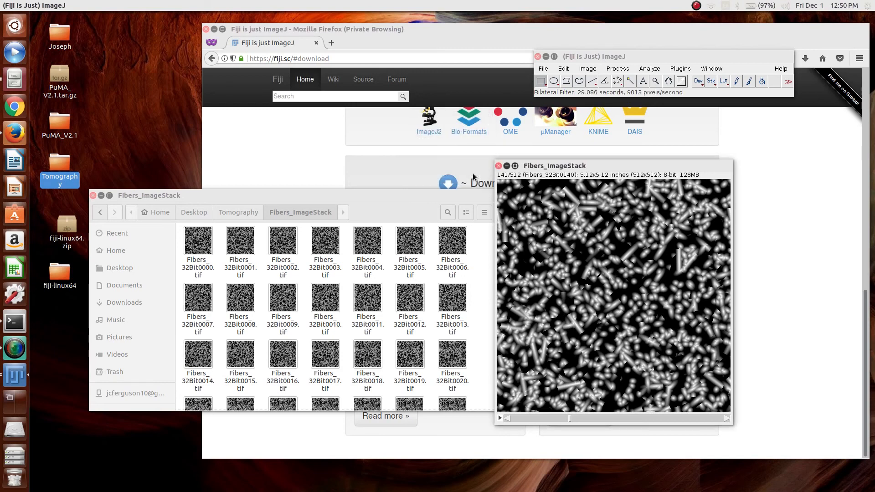
Shift the Fibers_ImageStack image window slightly lower and go to the Desktop folder in the file manager
left_click_drag(584, 163, 596, 179)
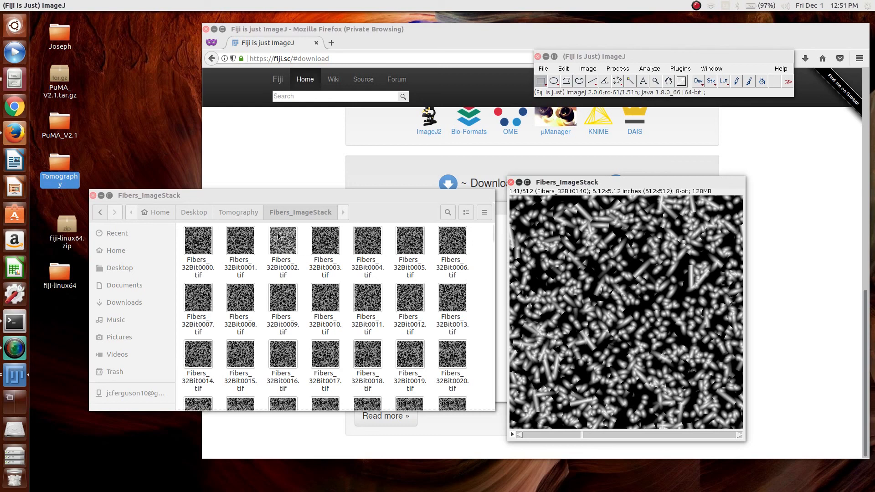
left_click(194, 213)
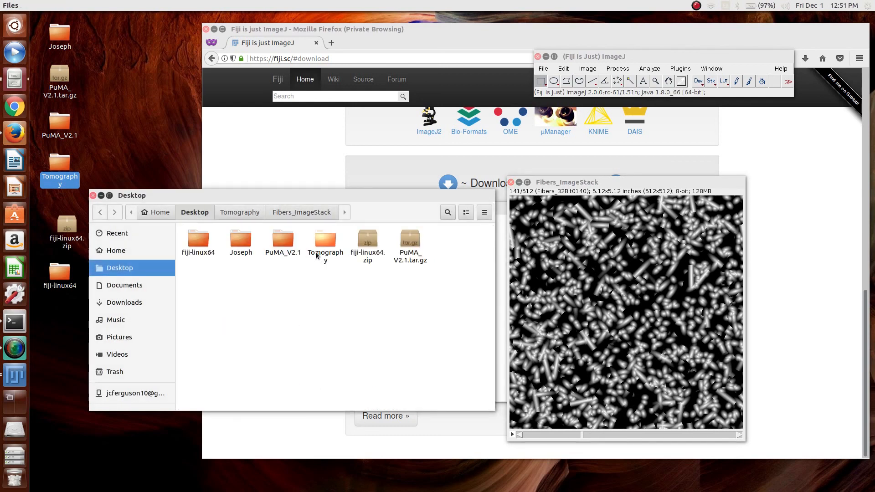